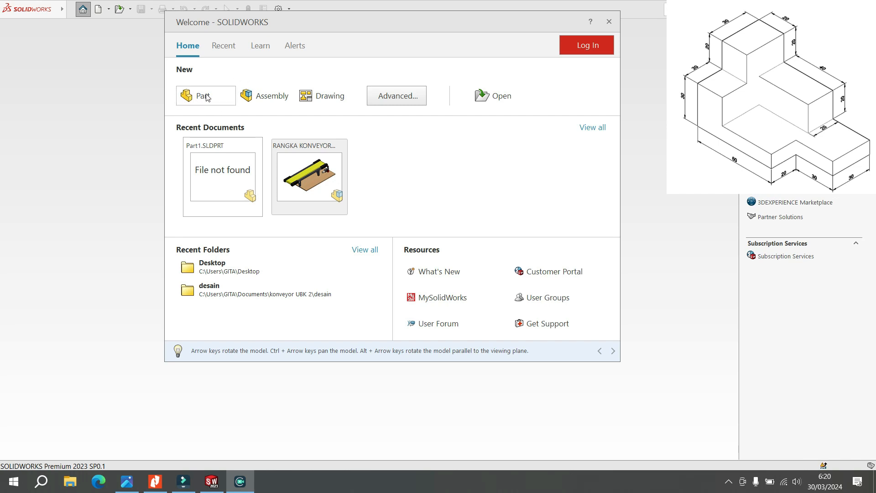
Step: Create a new part and start a sketch on the Top Plane, viewed normal to it
click(206, 100)
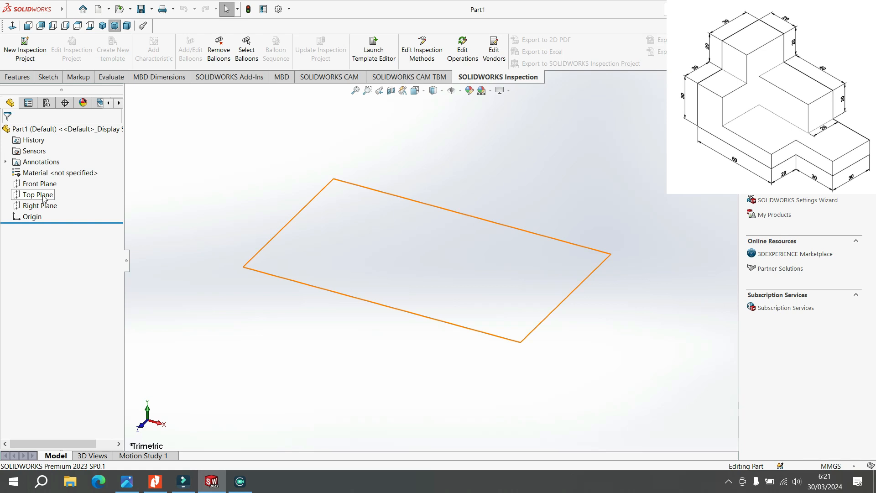
right_click(38, 197)
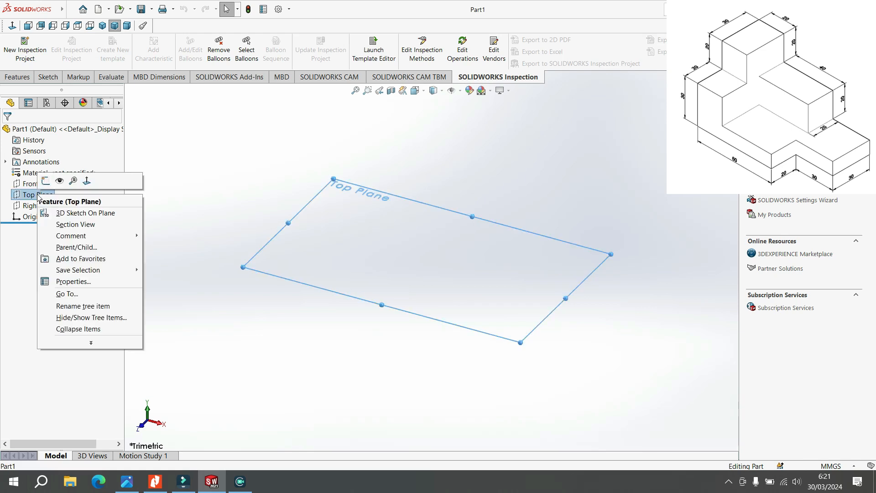
click(86, 182)
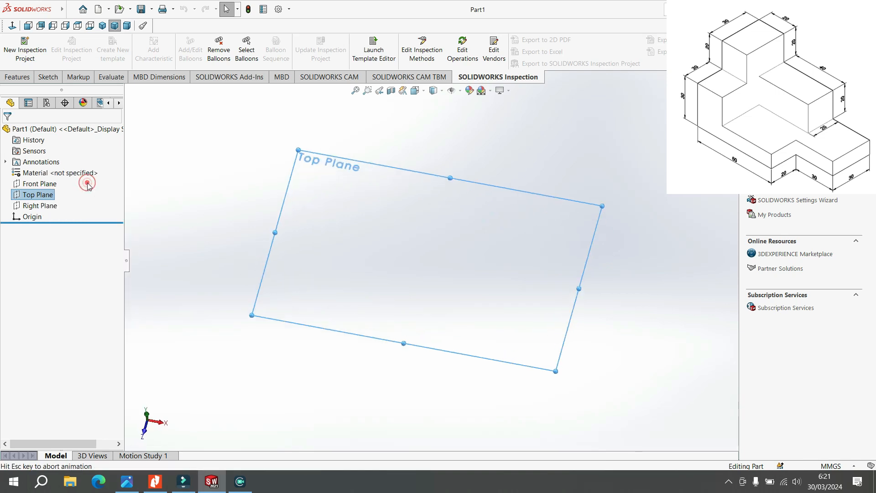
right_click(36, 197)
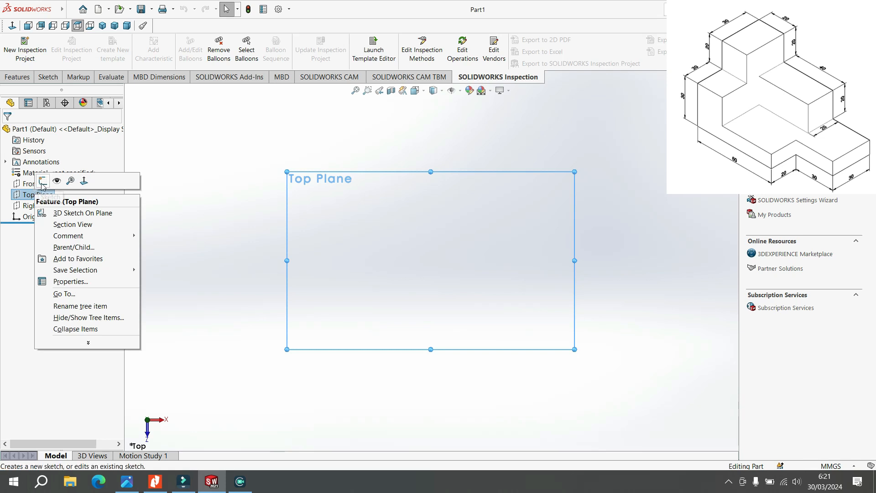
click(43, 181)
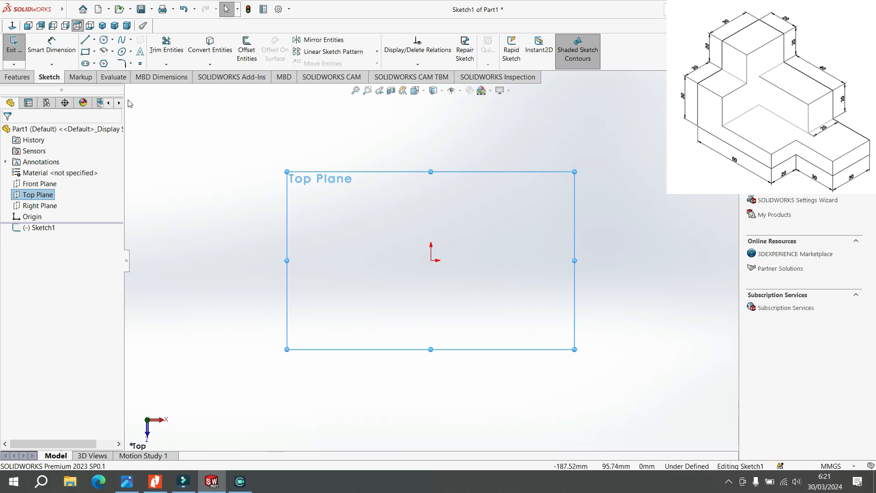
Step: Sketch a center rectangle about 125 mm wide and 83 mm high, centred on the origin
click(94, 52)
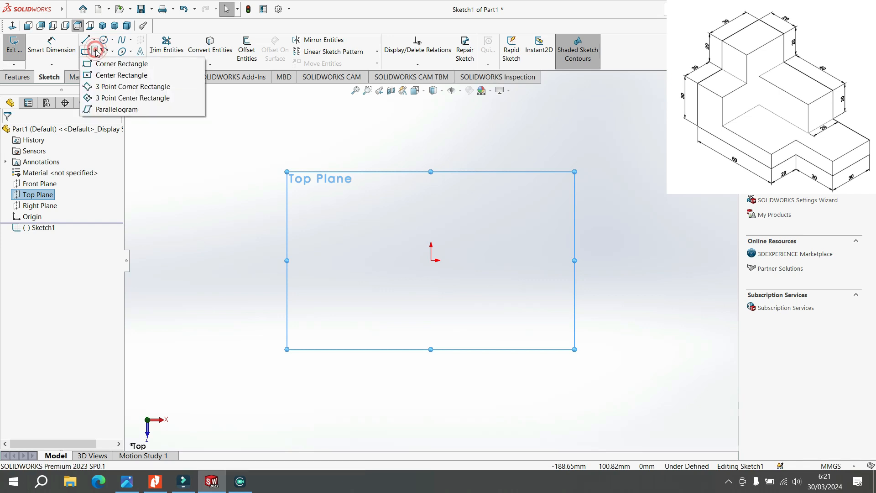
mouse_move(105, 55)
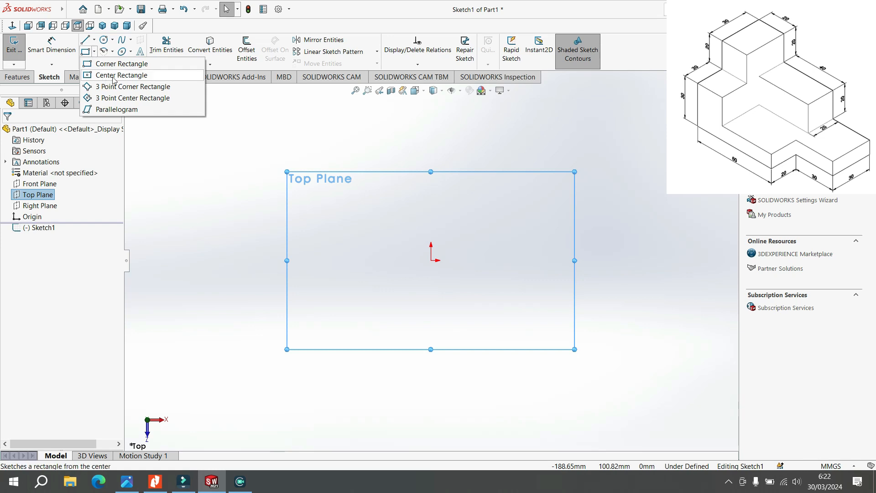
click(98, 75)
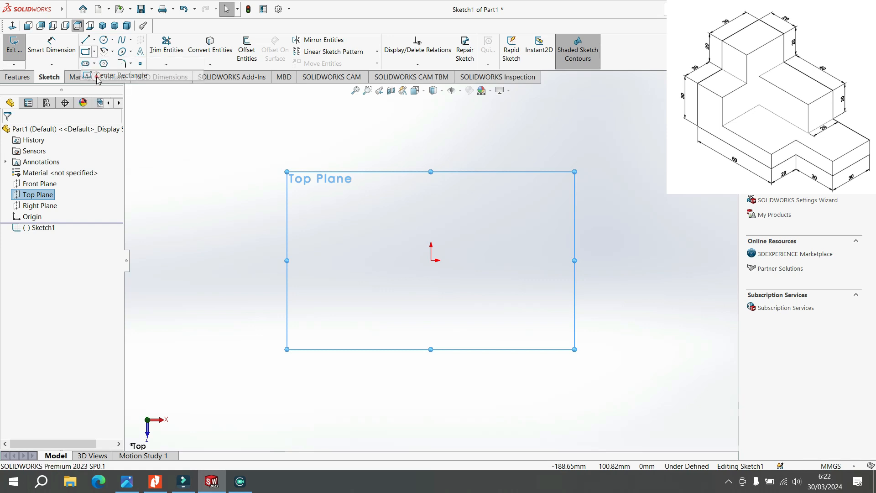
click(430, 260)
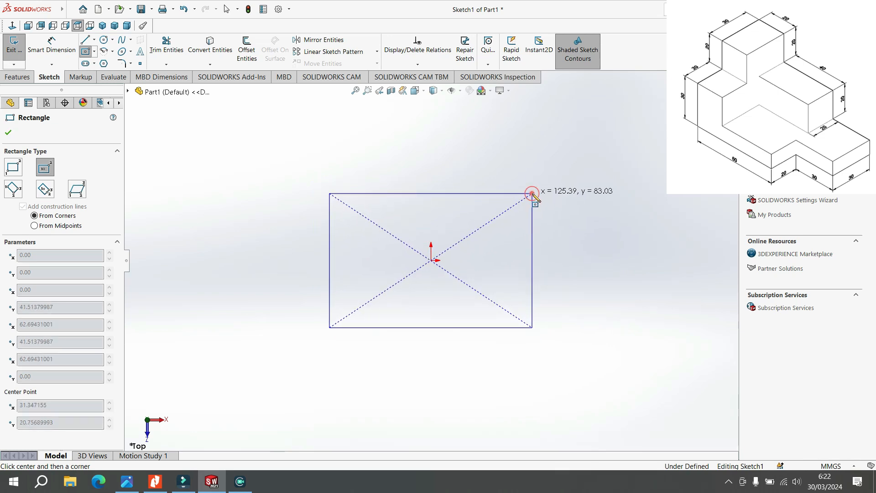
click(533, 194)
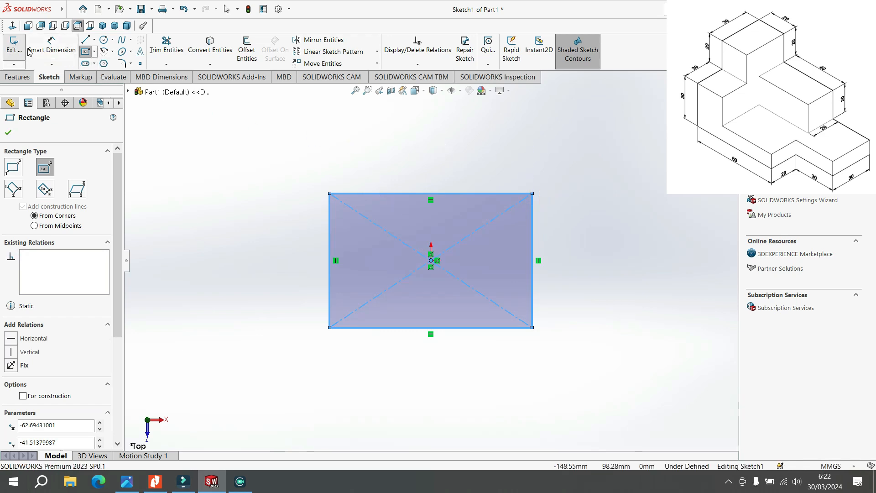
Step: Dimension the rectangle's upper edge and set its width to 90 mm
click(55, 54)
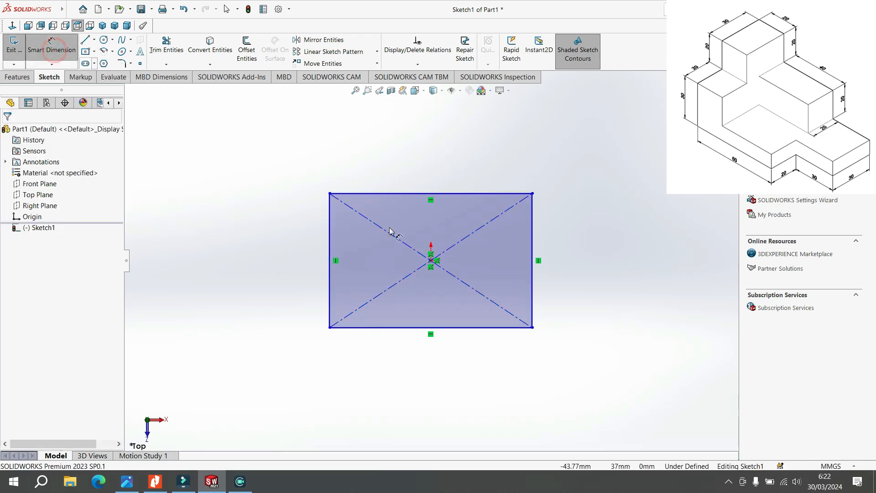
click(431, 194)
click(436, 154)
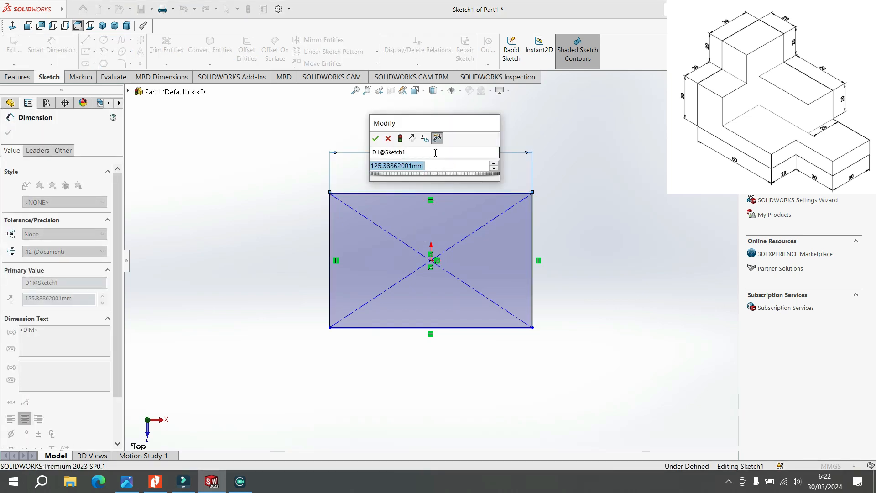
text(60)
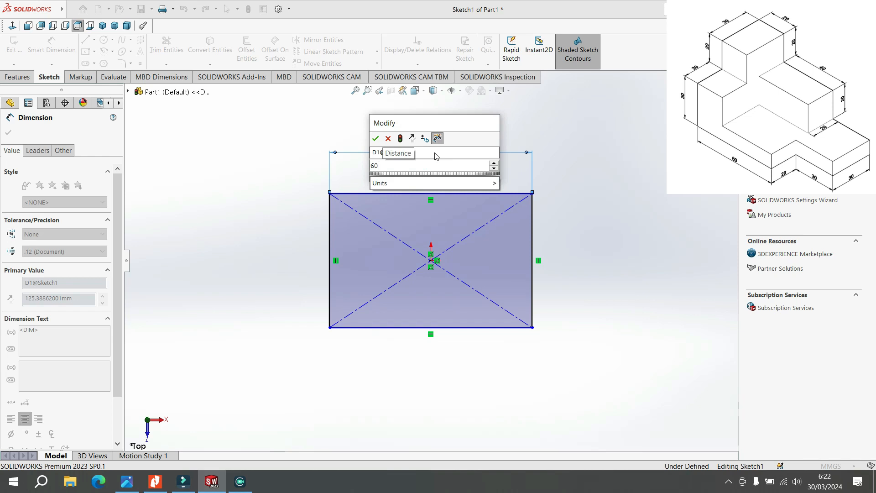
key(BackSpace)
key(BackSpace)
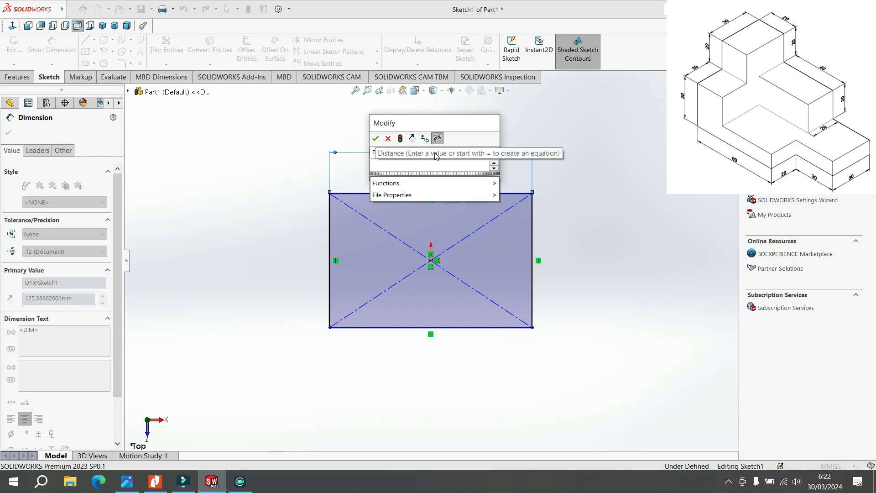
text(90)
key(Return)
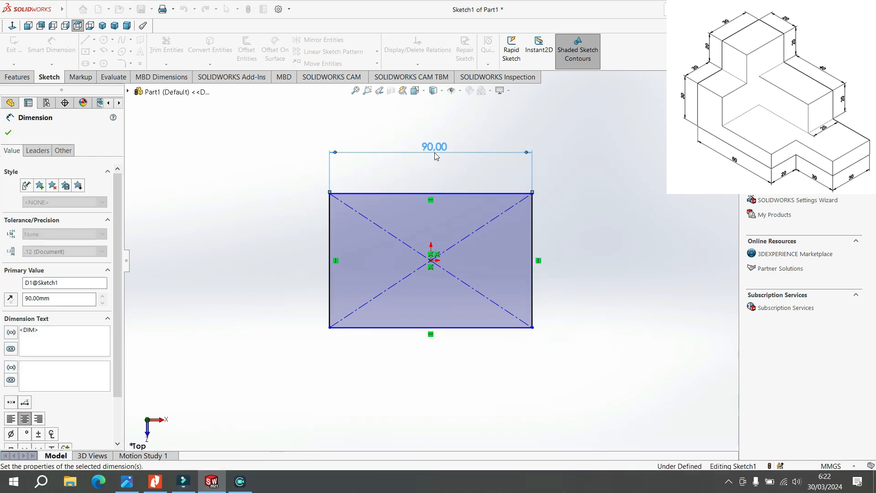
Step: Dimension the rectangle's right edge and set its height to 50 mm
click(533, 242)
click(582, 247)
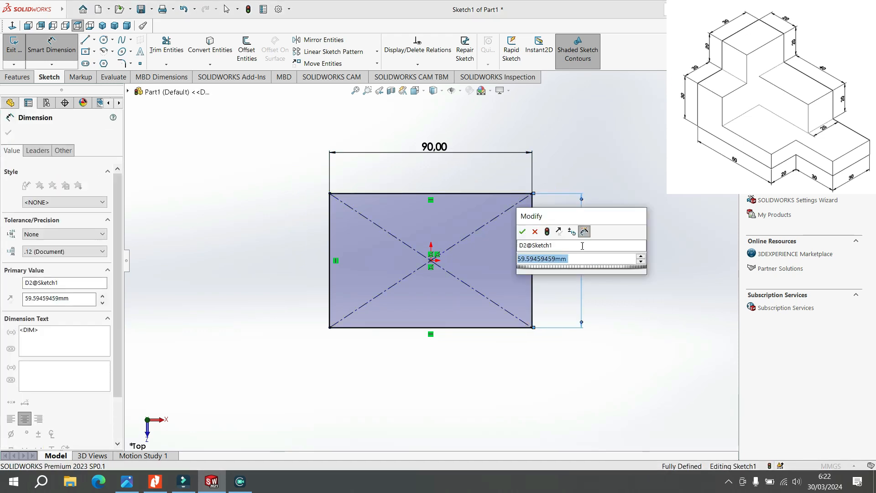
text(50)
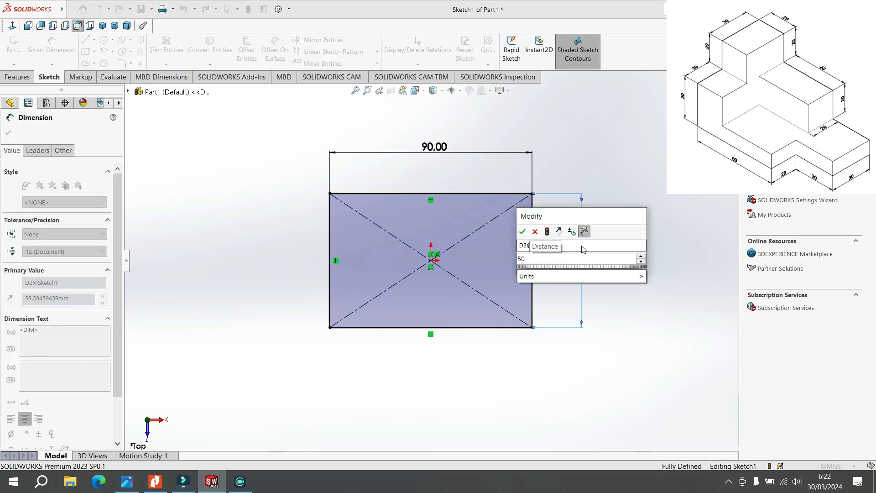
key(Return)
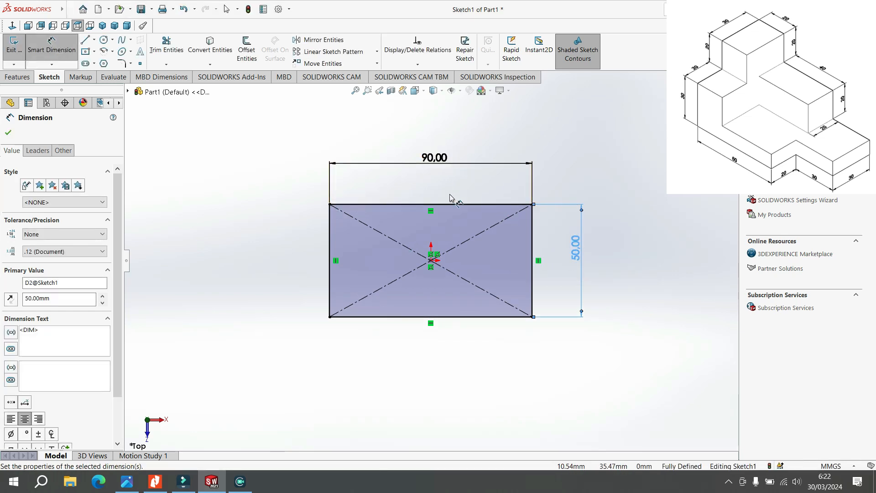
Step: Sketch a corner rectangle about 30 by 21 mm inside the large rectangle, starting at its lower-right corner
scroll(461, 190, down, 2)
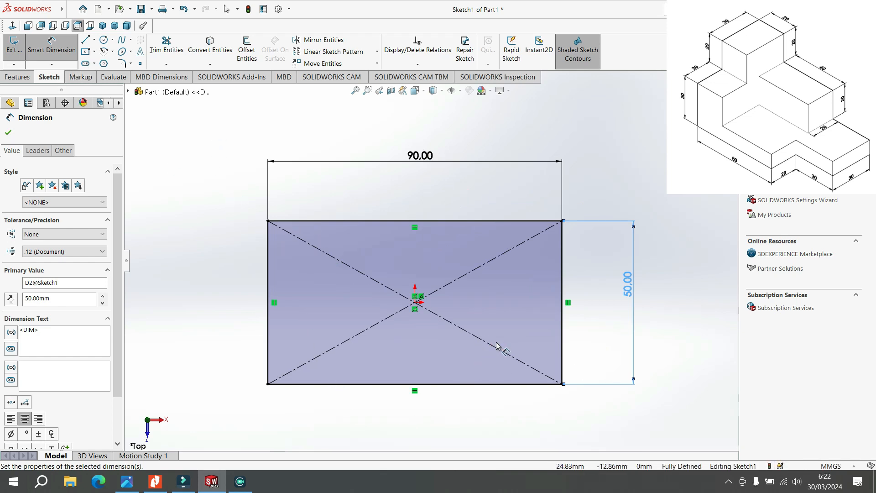
click(94, 53)
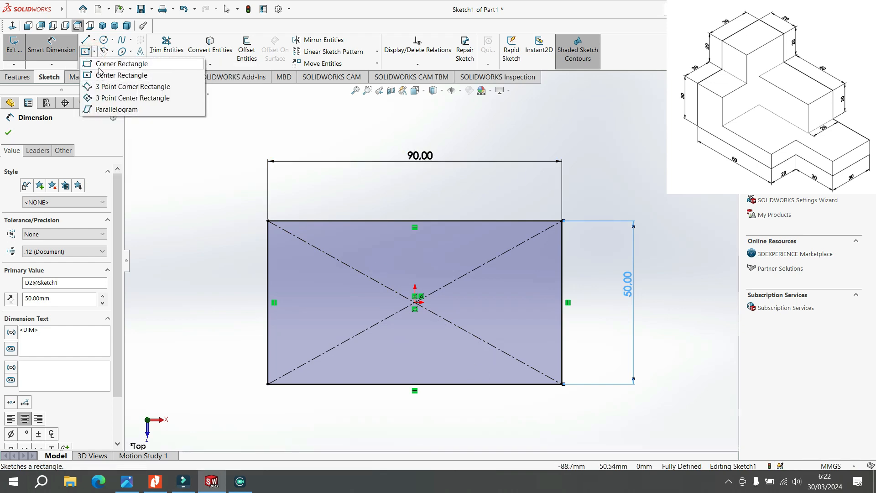
click(100, 65)
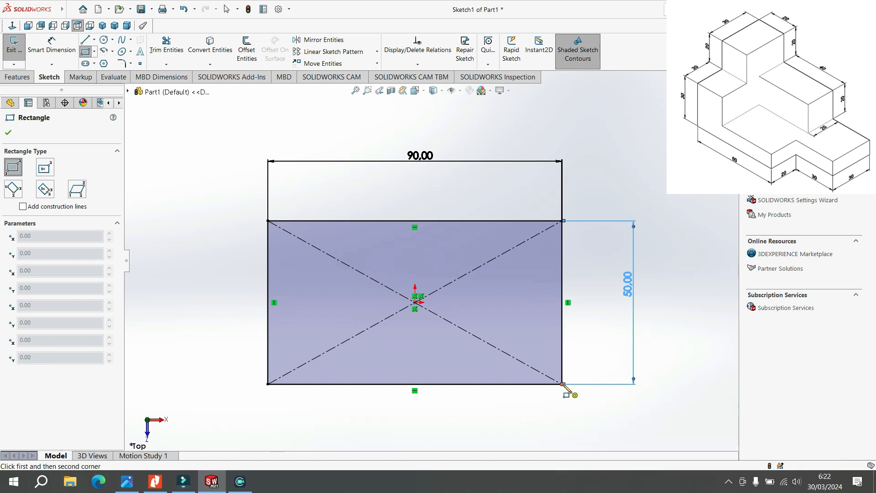
click(562, 384)
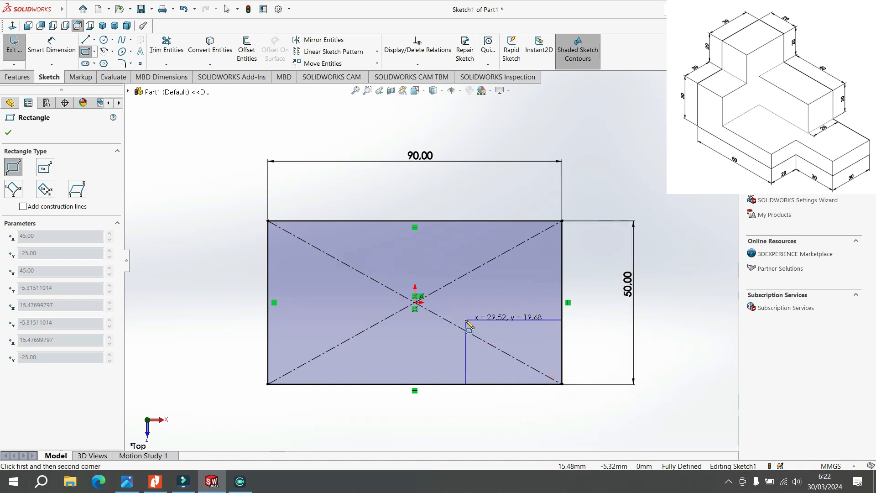
click(463, 315)
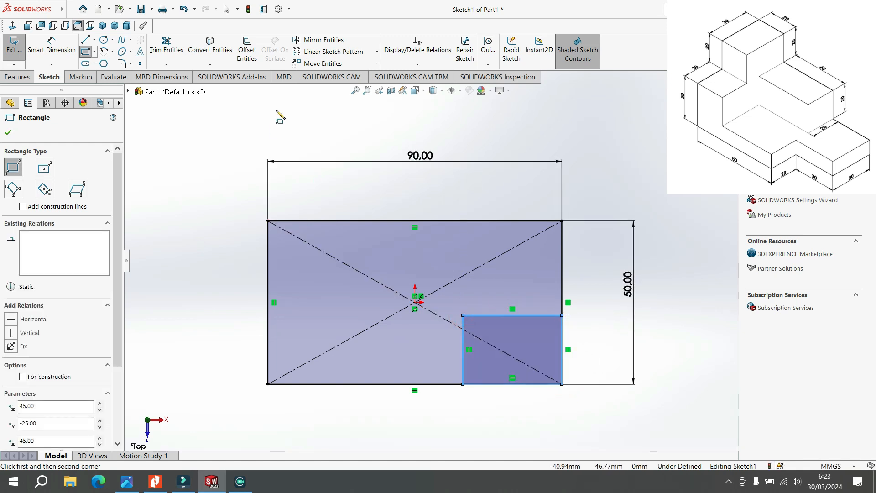
Step: Dimension the small corner rectangle to 30 mm wide and 20 mm high
click(51, 45)
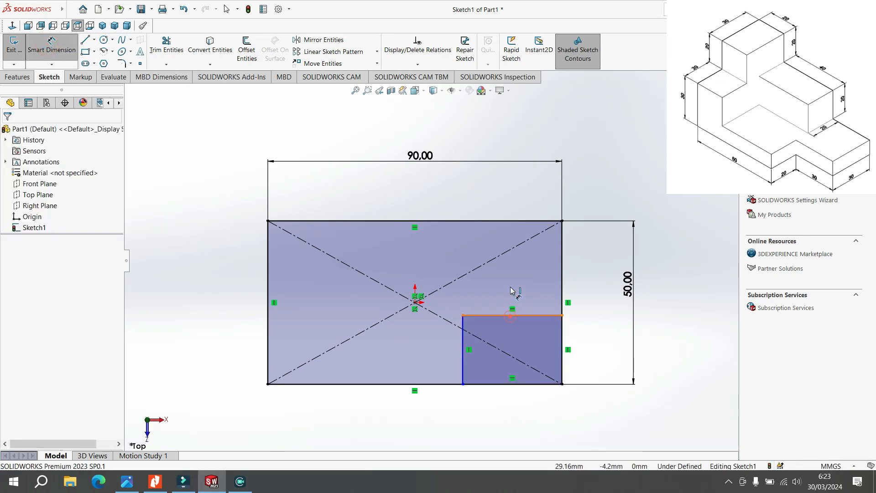
click(511, 315)
click(511, 281)
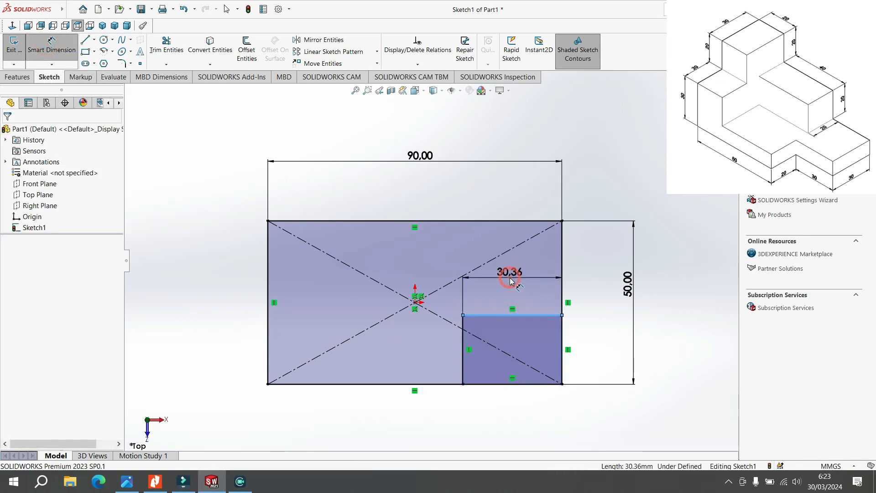
text(30)
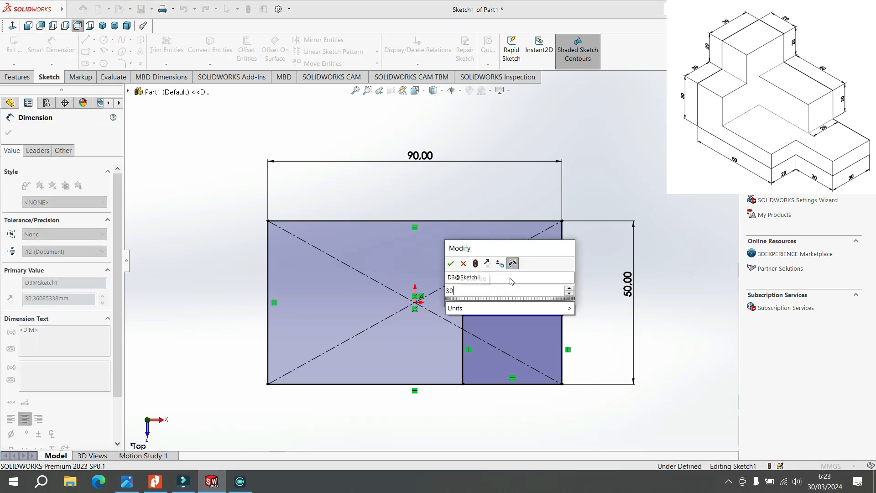
key(Return)
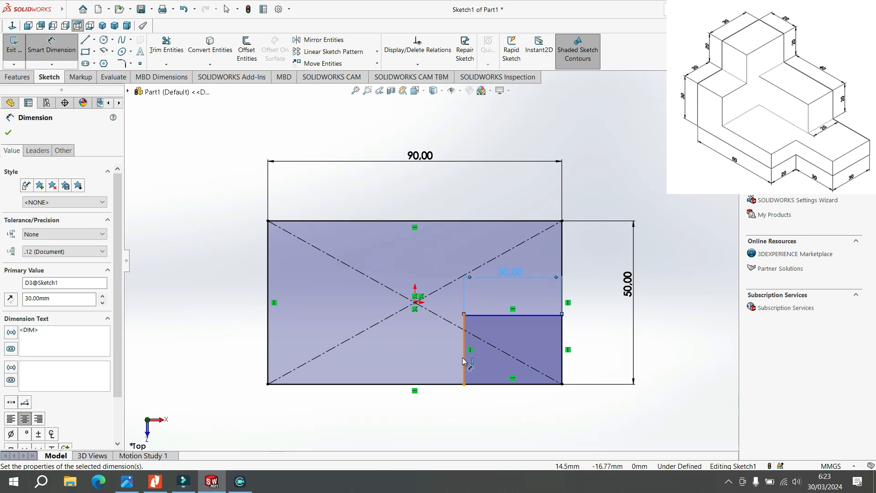
click(463, 357)
click(415, 361)
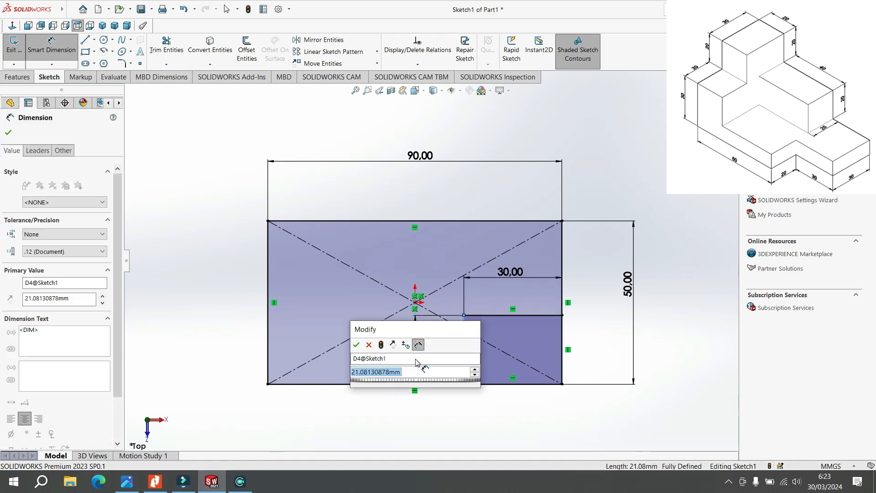
text(20)
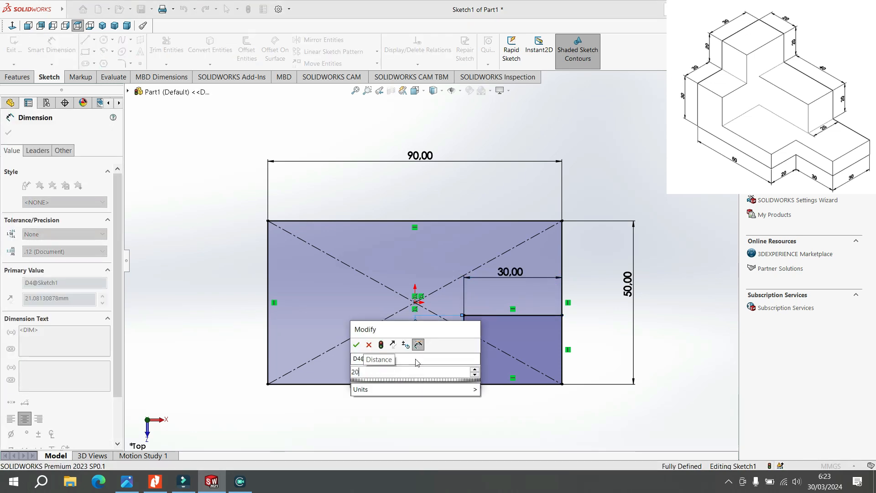
click(360, 350)
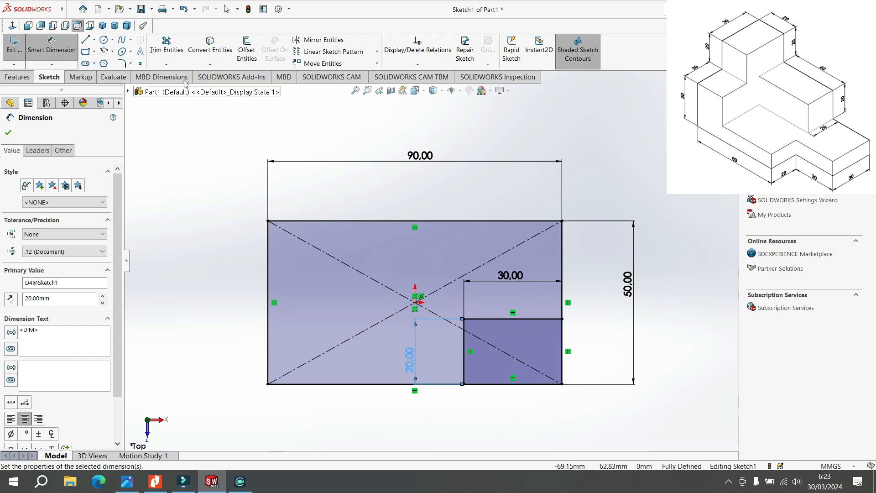
Step: Trim away the outer edges at the lower-right corner with Power trim, leaving an L-shaped outline
click(166, 53)
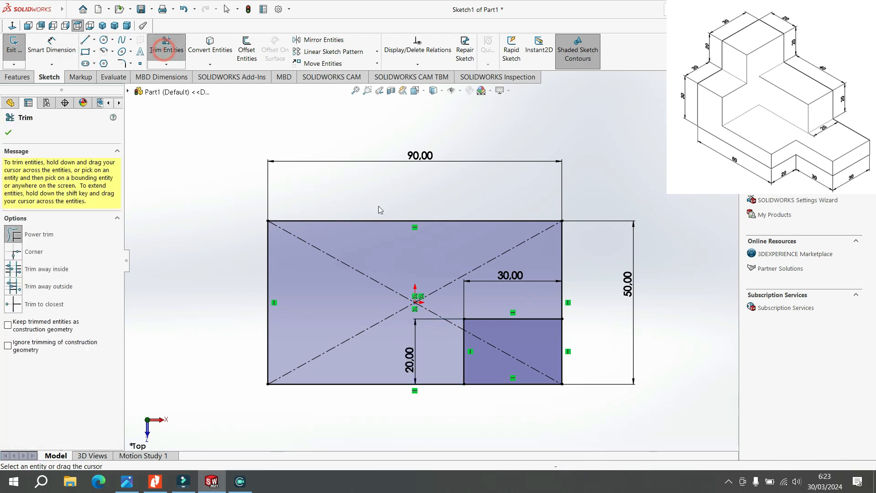
mouse_move(579, 338)
mouse_down()
mouse_move(511, 342)
mouse_move(513, 386)
mouse_up()
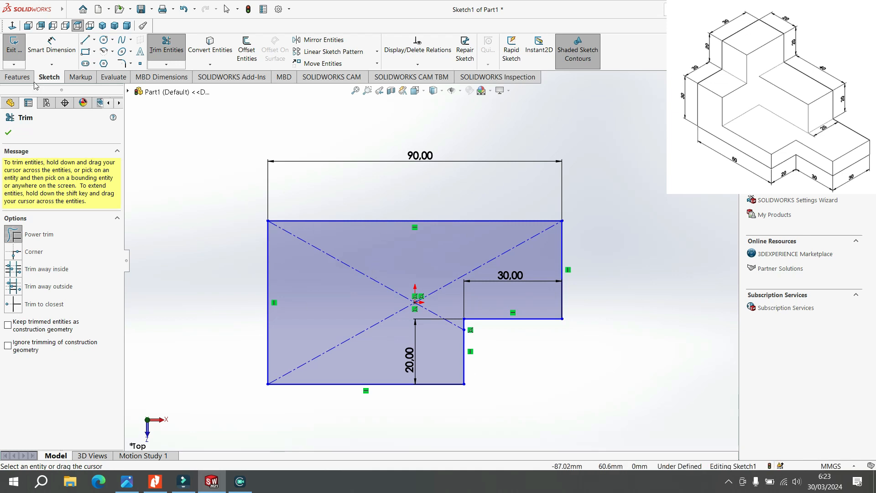
Step: Extrude the L-shaped base outline with a blind depth of 10 mm
click(17, 77)
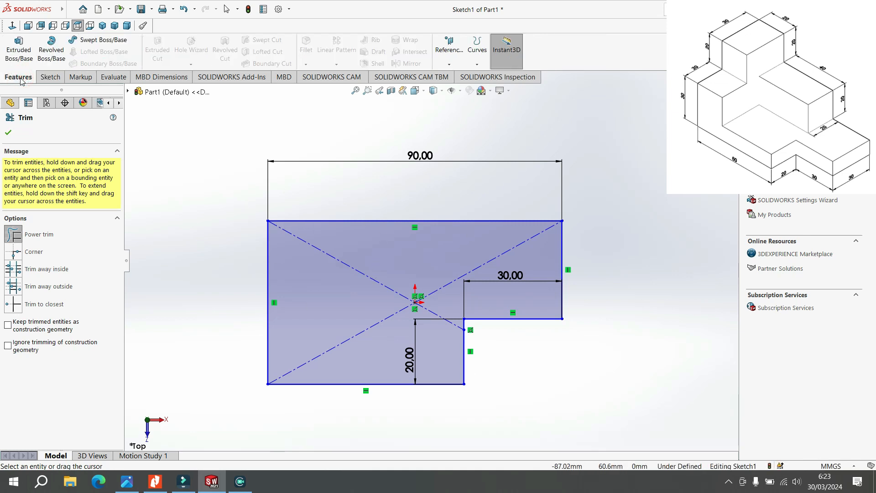
click(22, 55)
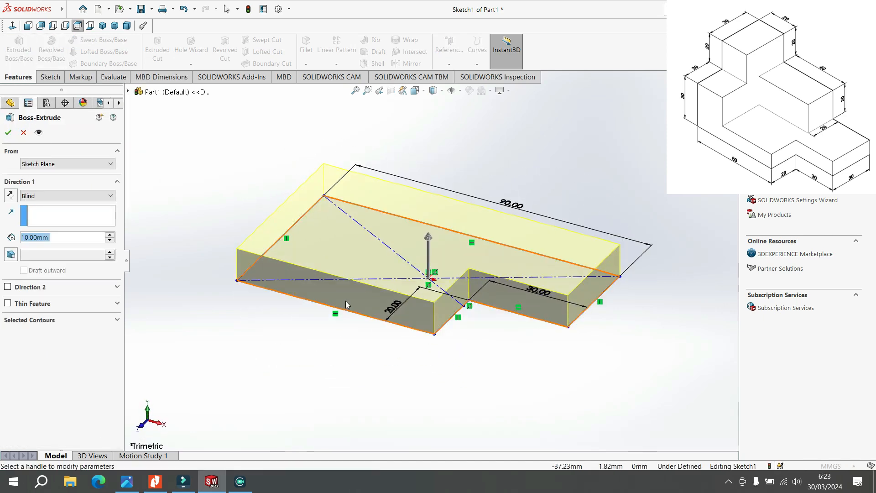
click(58, 237)
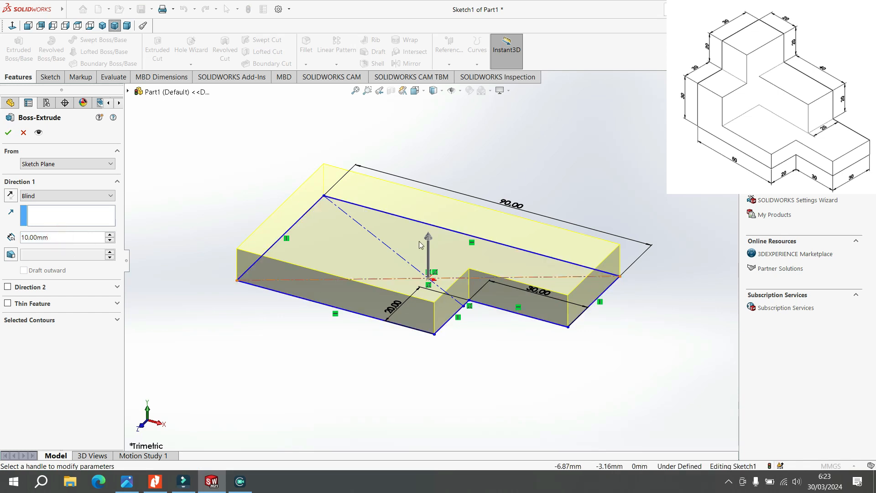
click(9, 133)
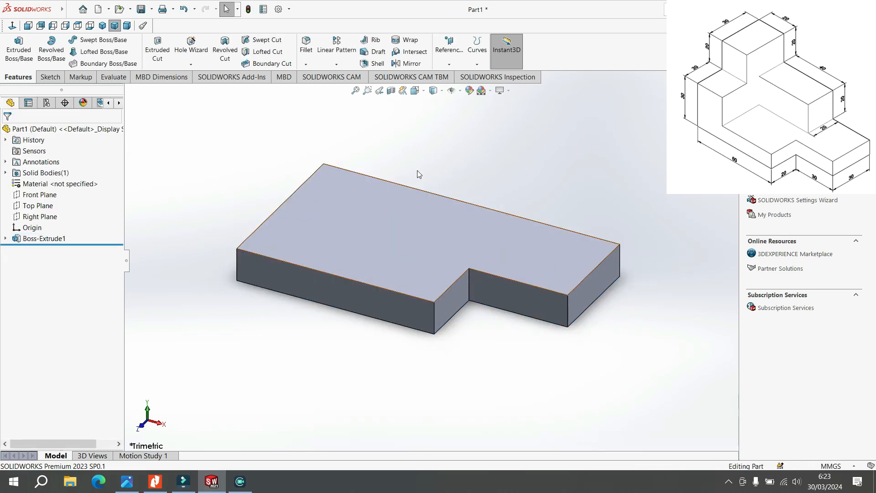
Step: Start a new sketch on the top face of the extruded base
scroll(404, 143, up, 1)
scroll(394, 171, down, 1)
scroll(395, 175, down, 1)
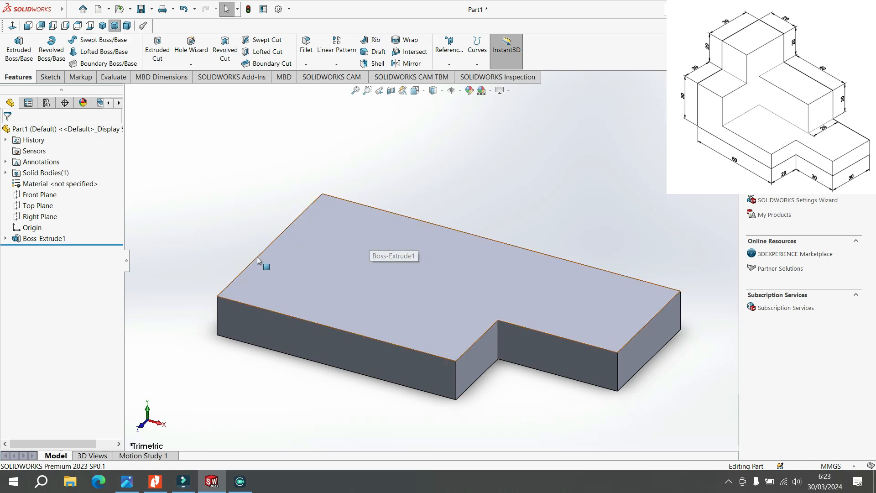
click(360, 254)
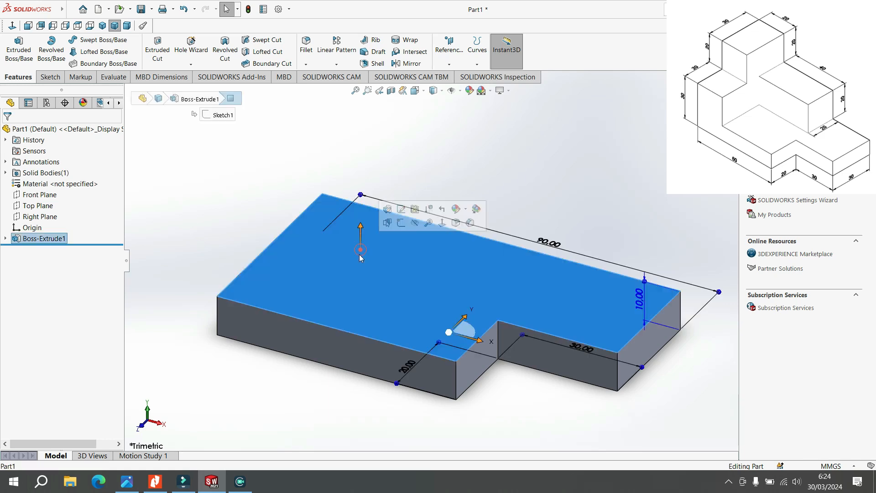
click(443, 223)
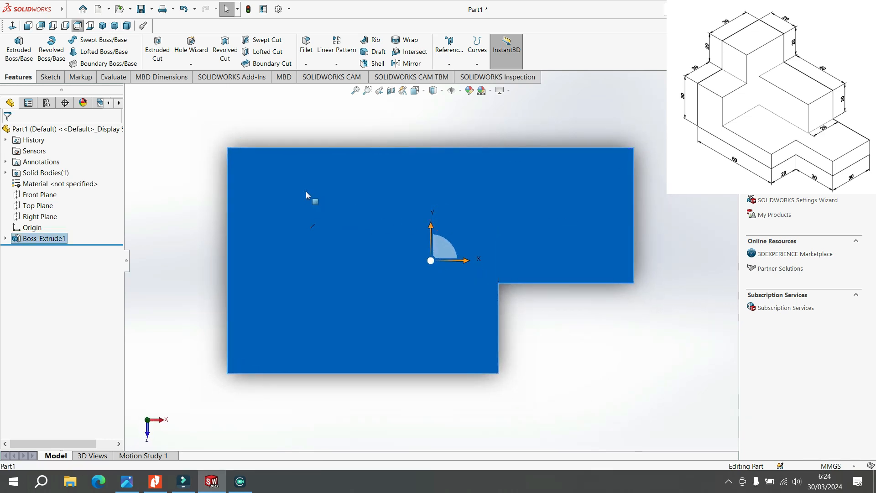
right_click(306, 191)
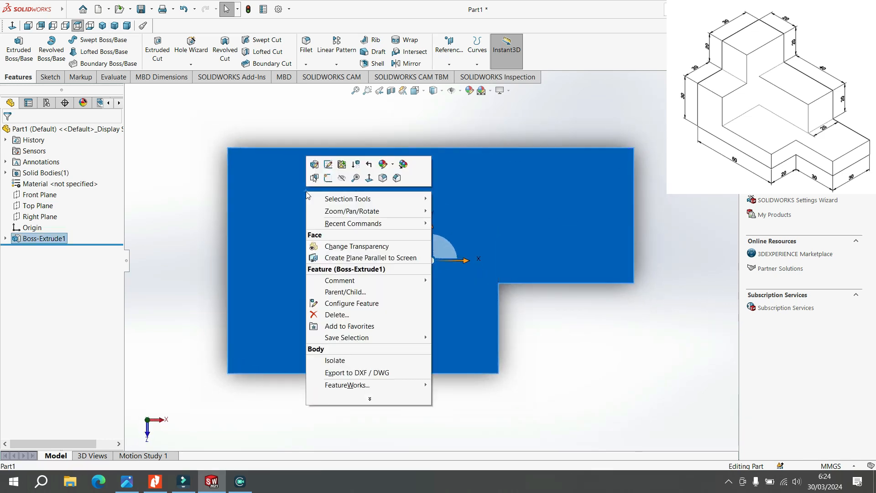
click(328, 179)
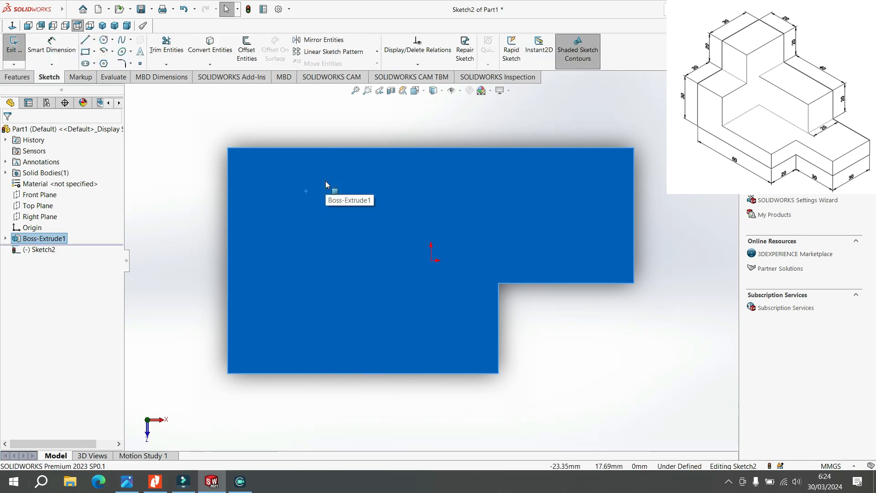
Step: Sketch two overlapping corner rectangles from the face's upper-left corner, about 18 by 50 mm down the left edge and about 43 by 16 mm along the upper edge
click(94, 52)
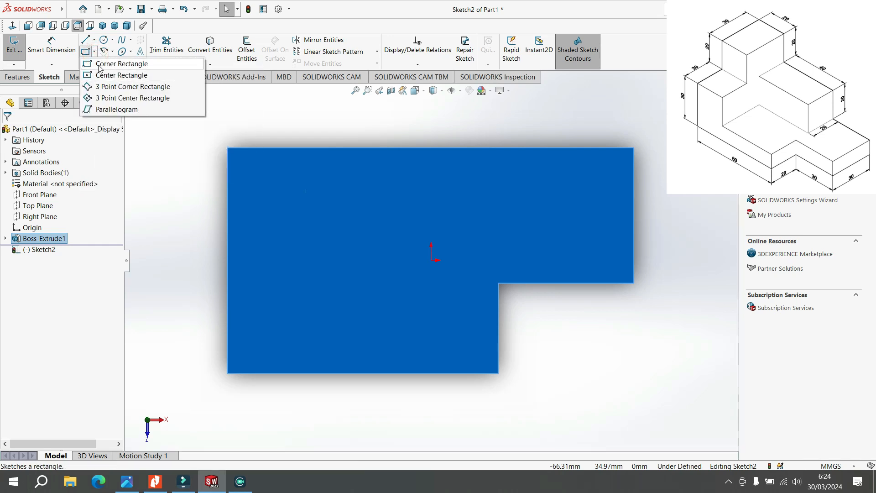
click(115, 64)
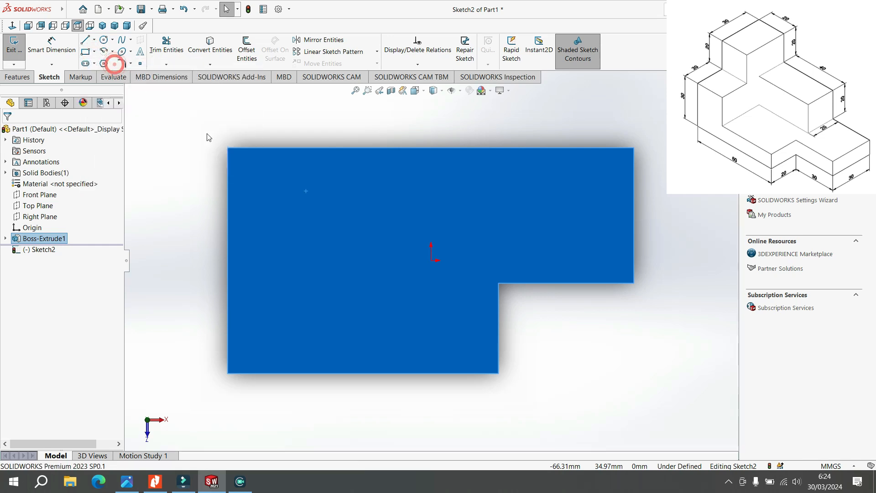
click(228, 149)
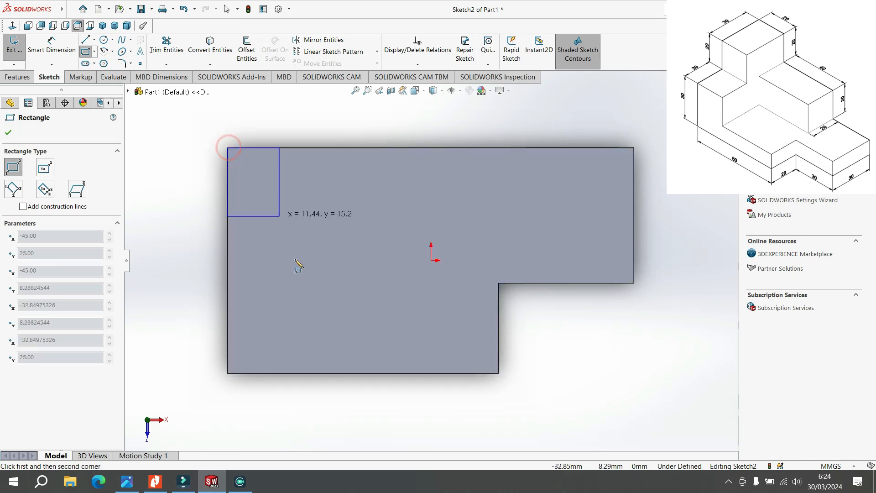
click(310, 374)
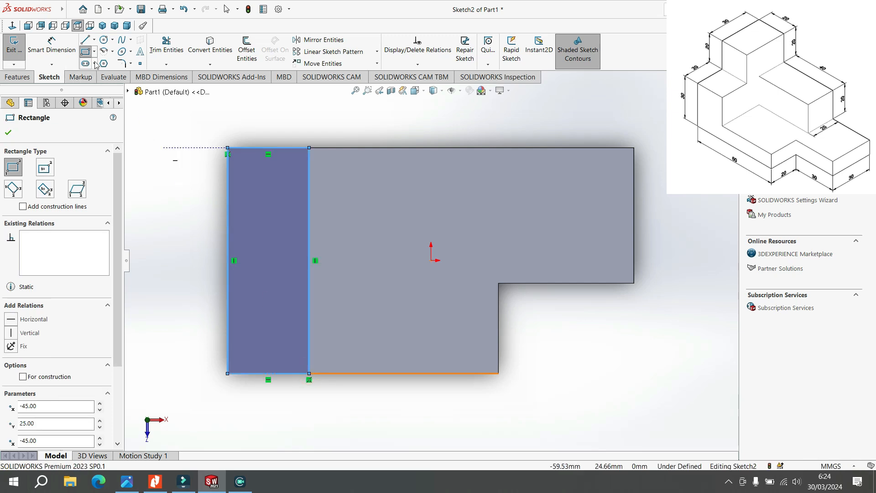
click(228, 147)
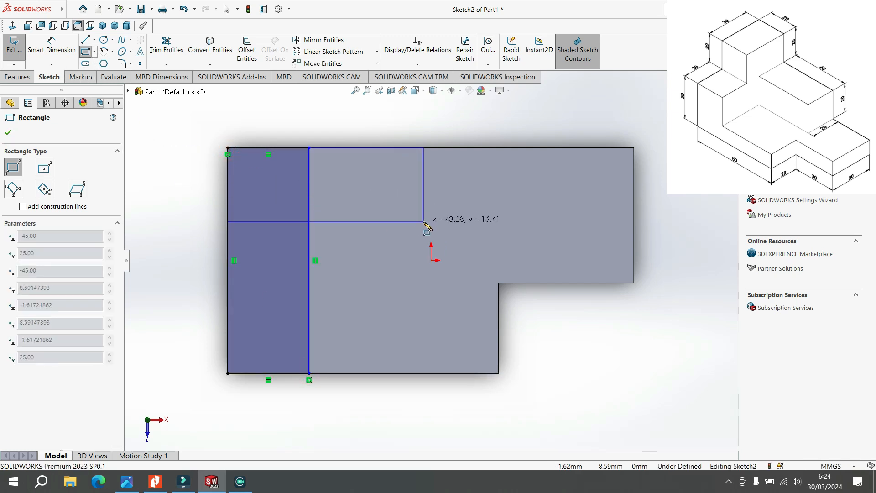
click(421, 222)
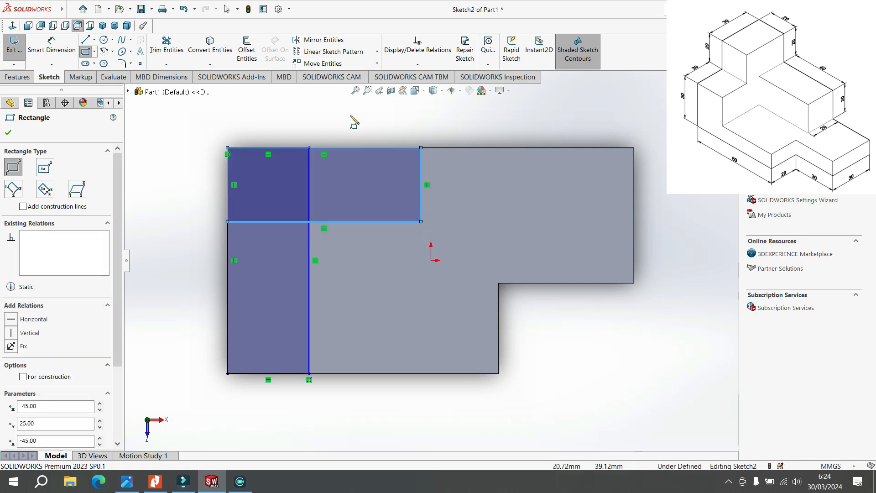
Step: Dimension the lower edge of the tall left rectangle and set its width to 20 mm
click(51, 46)
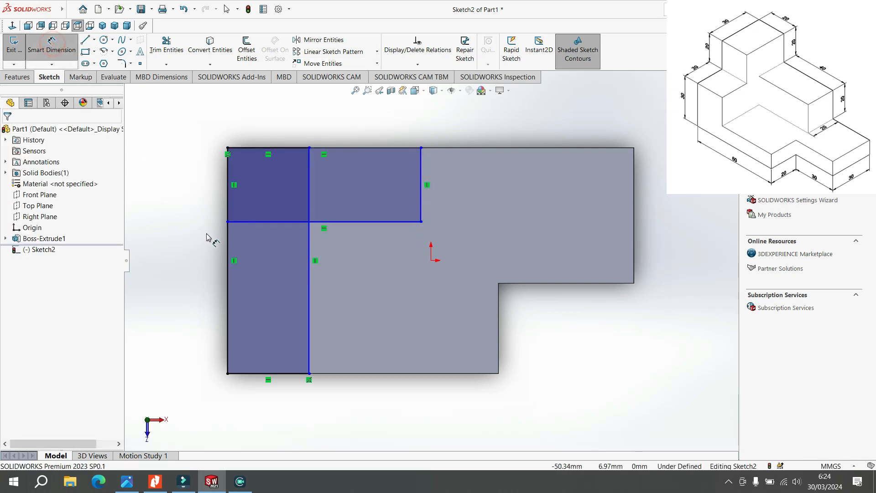
click(366, 312)
key(Escape)
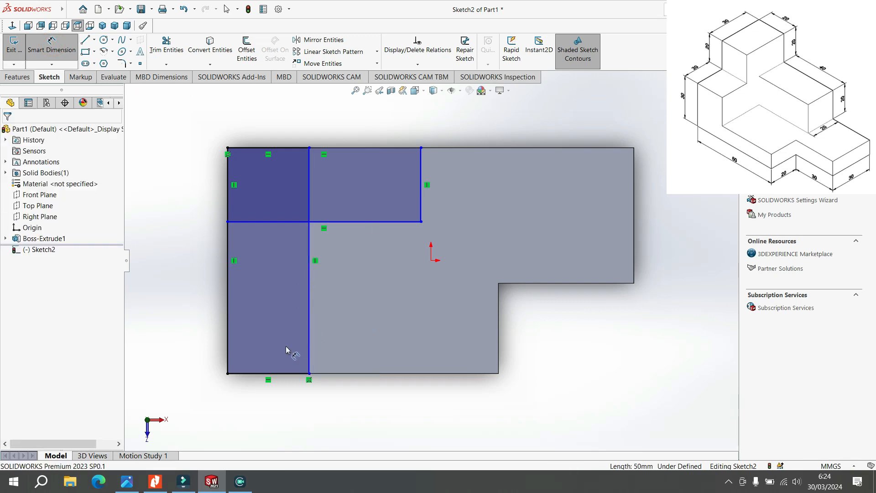
click(279, 373)
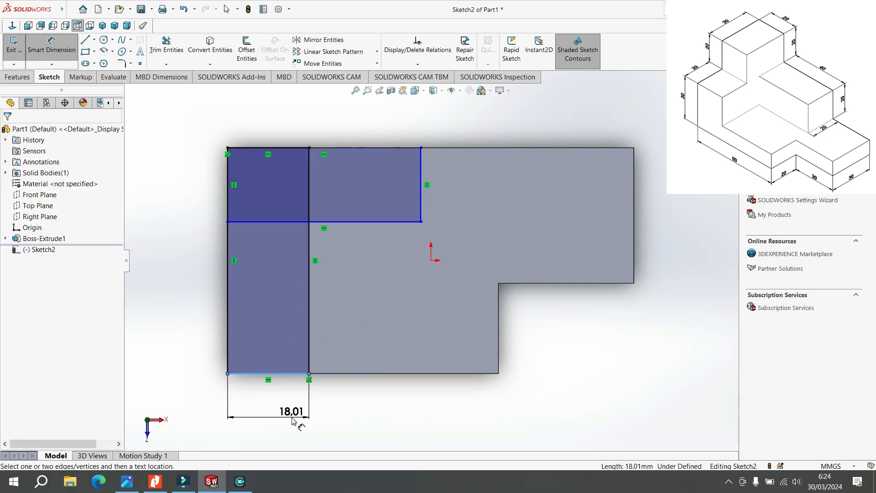
click(291, 417)
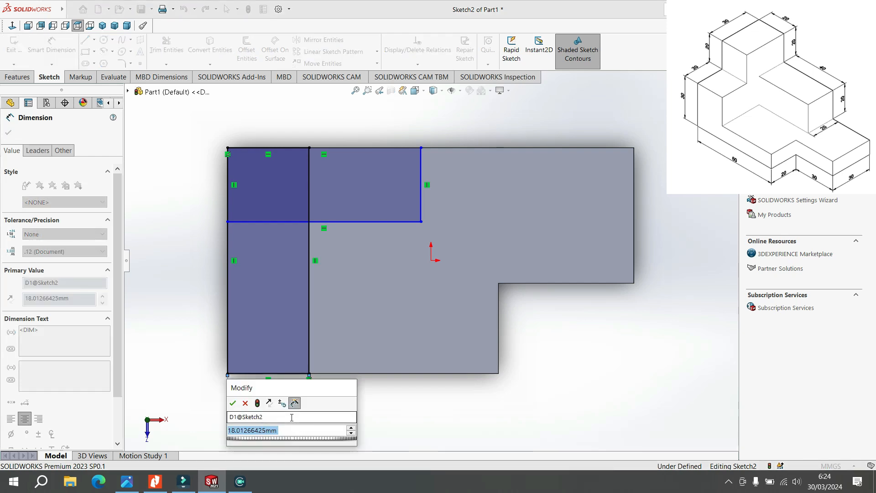
text(20)
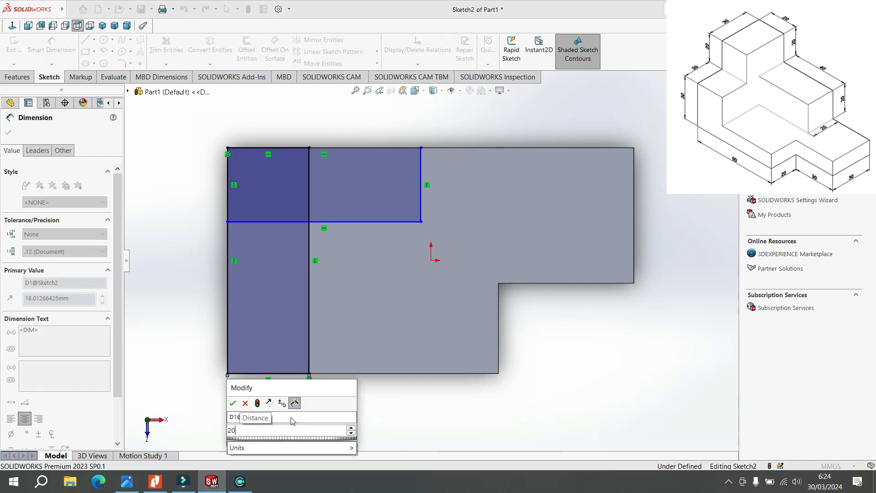
key(Return)
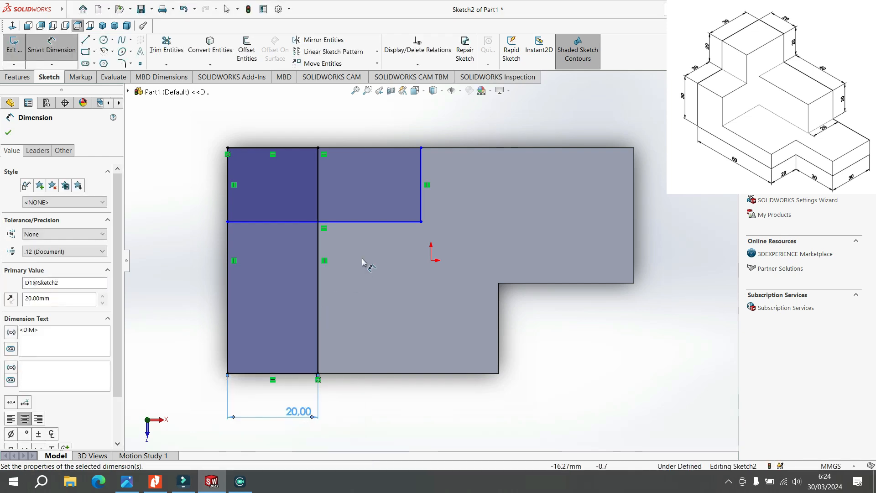
Step: Dimension the rectangle along the upper edge to 60 mm wide and 20 mm high
click(383, 225)
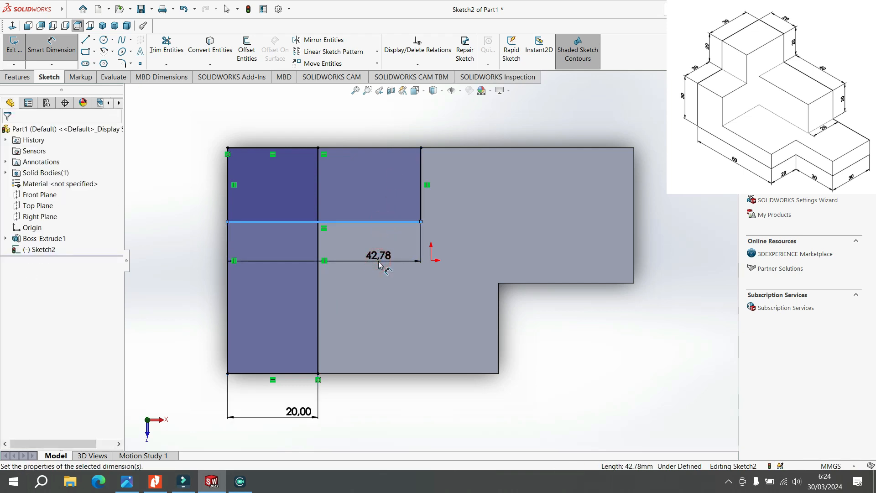
click(379, 264)
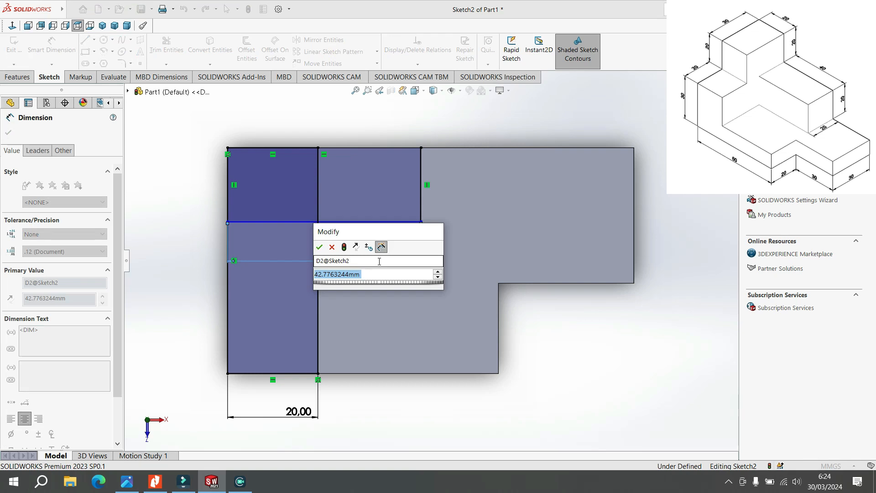
text(60)
key(Return)
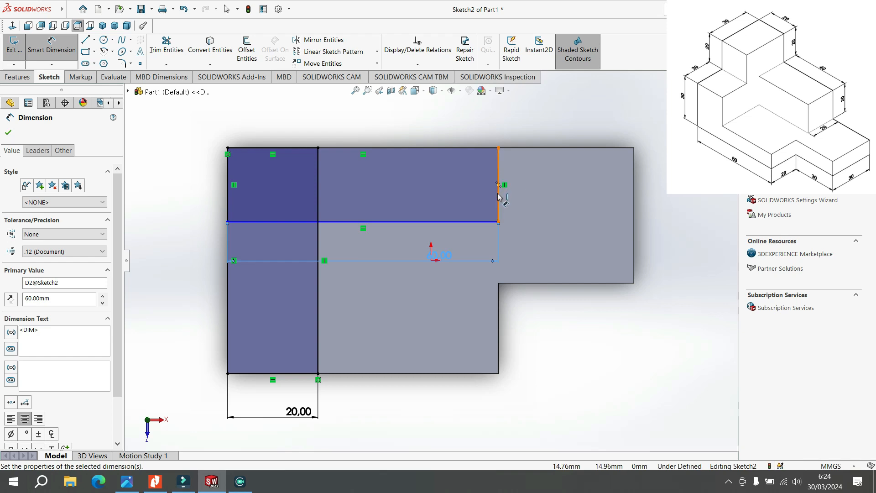
click(499, 196)
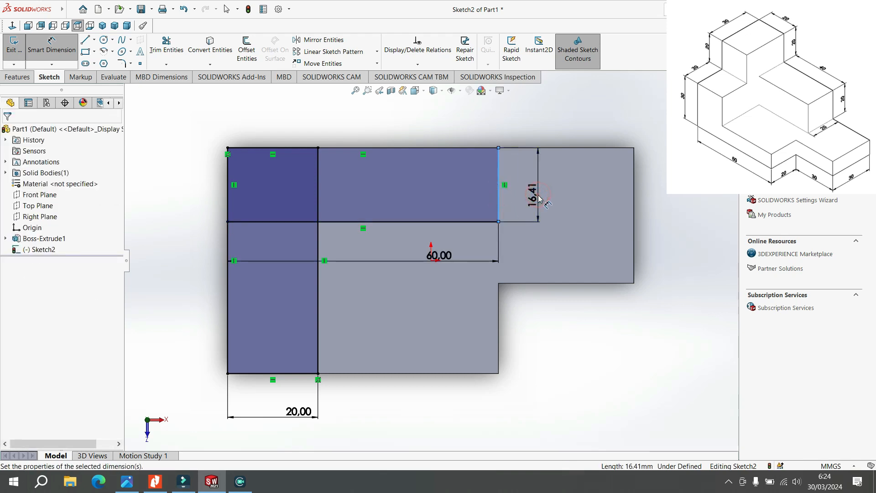
click(540, 197)
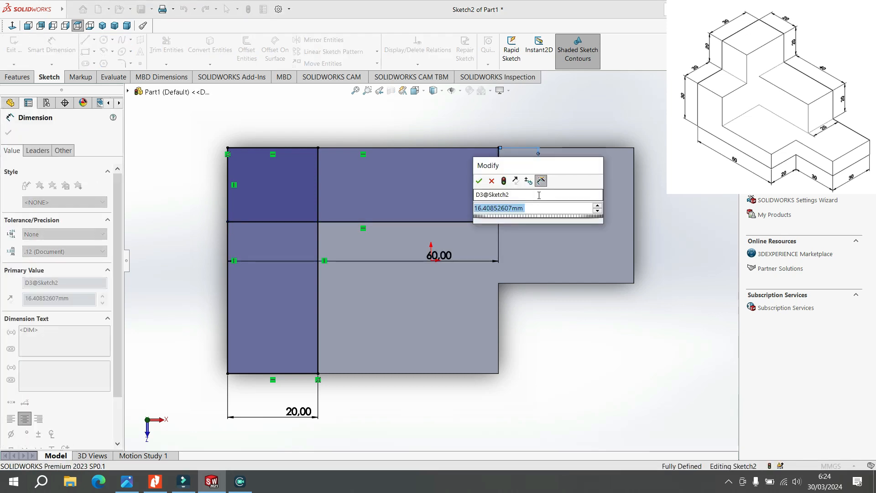
text(20)
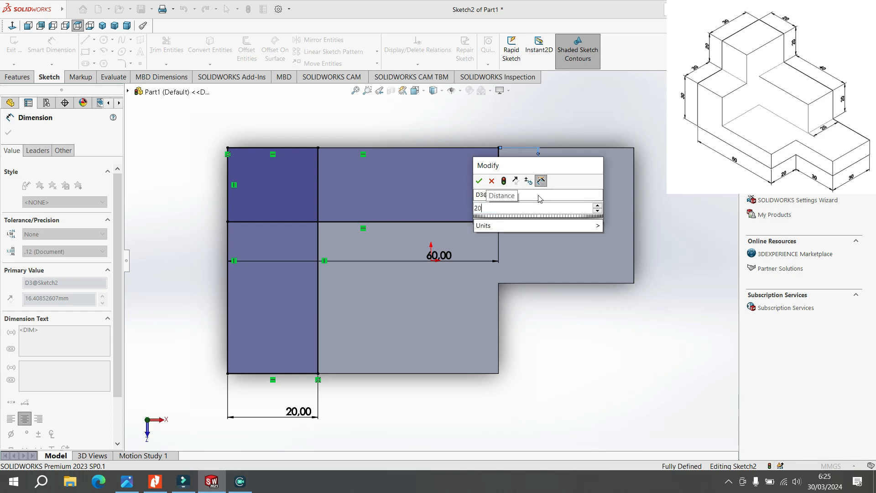
key(Return)
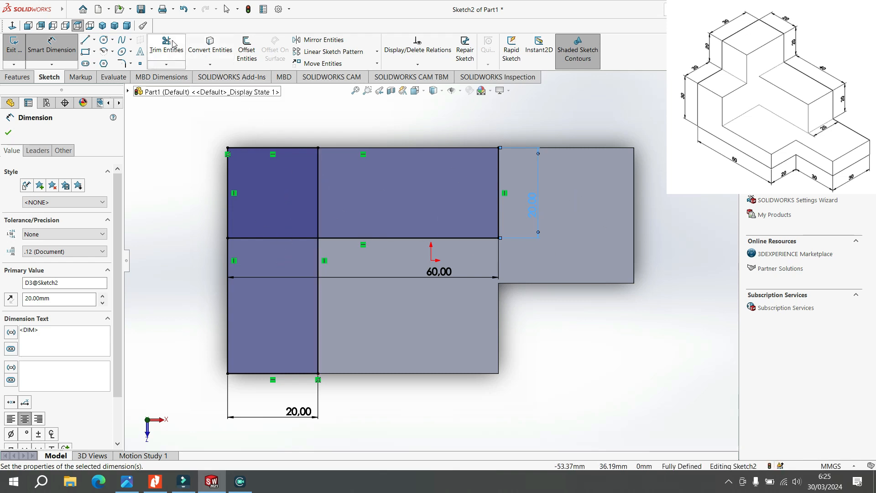
Step: Trim away the inner edges where the two rectangles overlap with Power trim, leaving one L-shaped profile
click(167, 51)
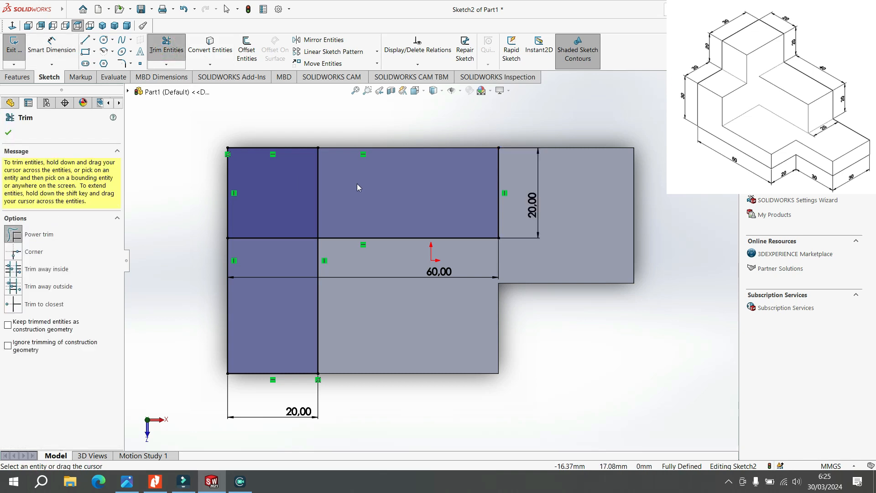
mouse_move(338, 184)
mouse_down()
mouse_move(298, 184)
mouse_move(269, 256)
mouse_up()
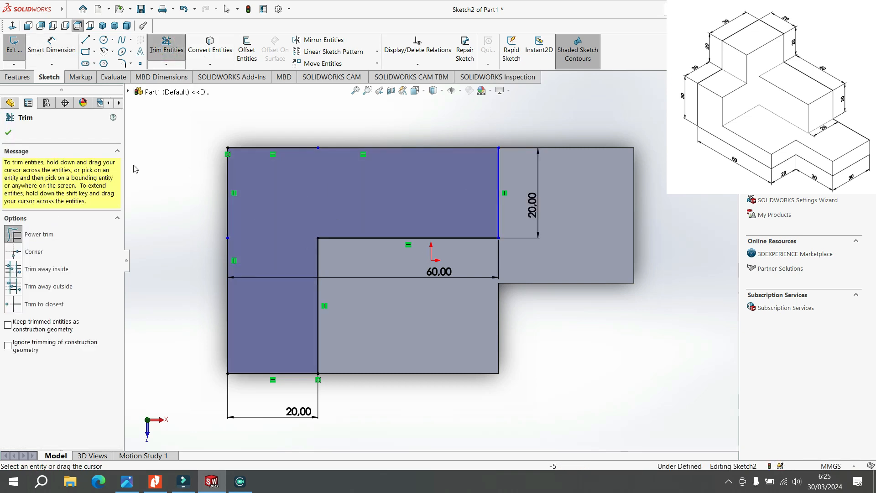
click(8, 134)
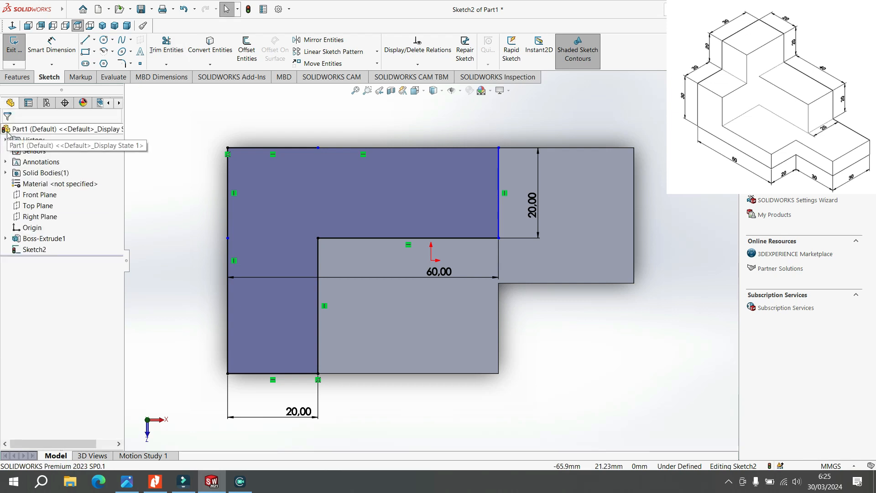
Step: Extrude the L-shaped sketch region upward from the base as a merged boss with a blind depth of 20 mm
click(18, 77)
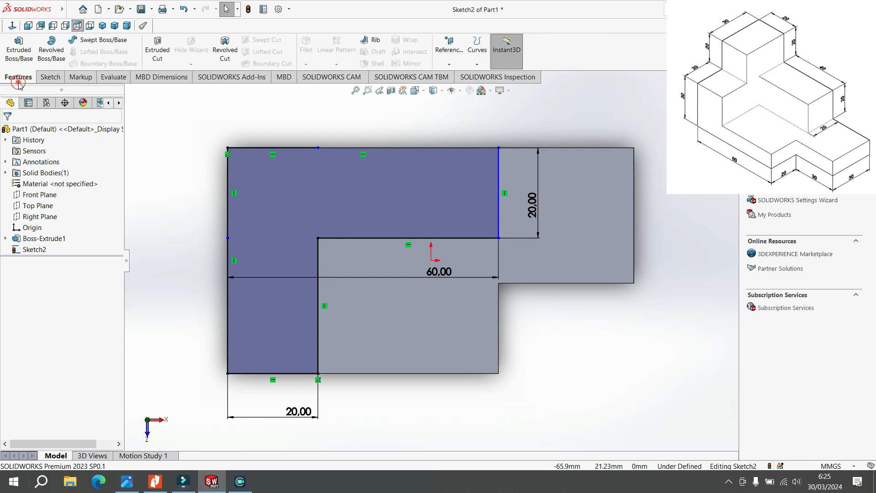
click(19, 56)
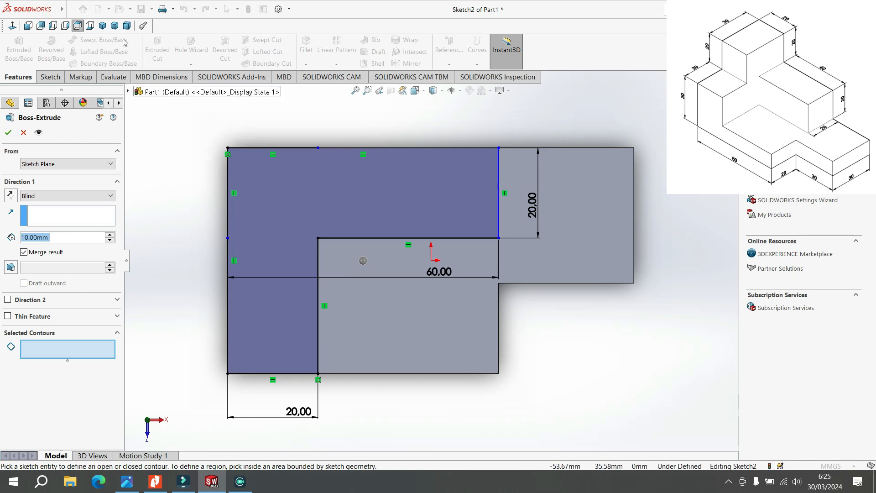
click(101, 27)
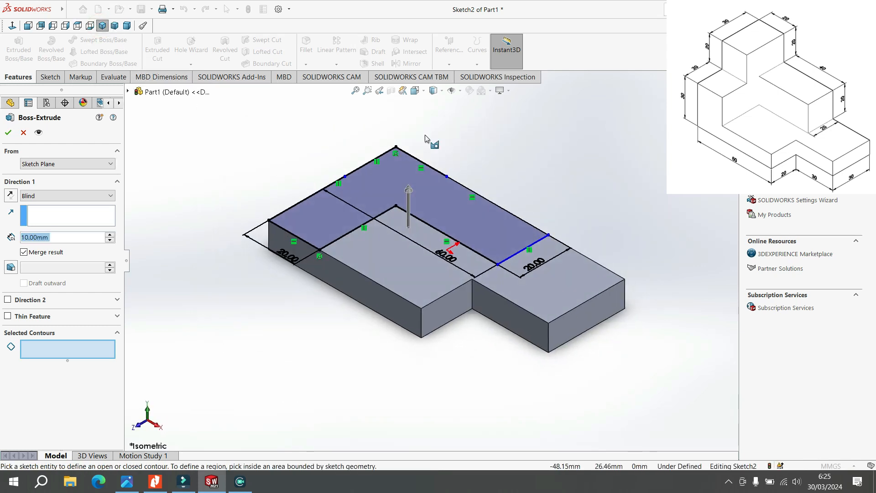
key(f)
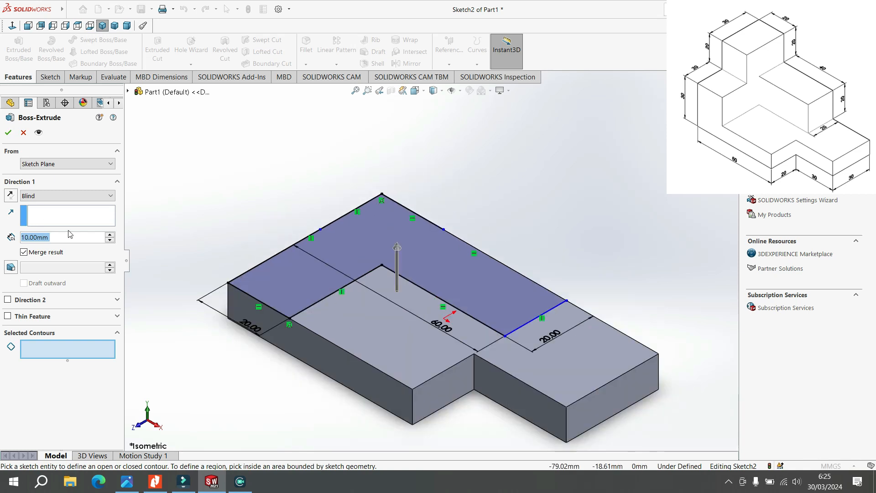
click(372, 234)
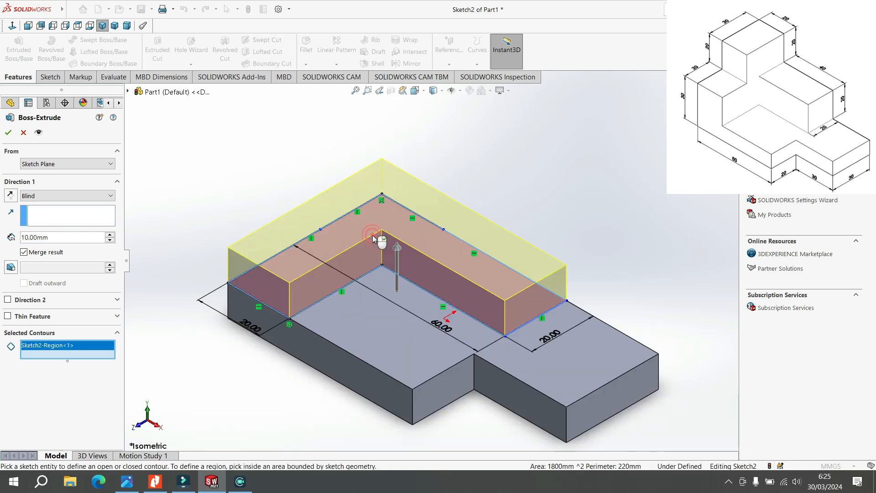
double_click(52, 237)
text(20)
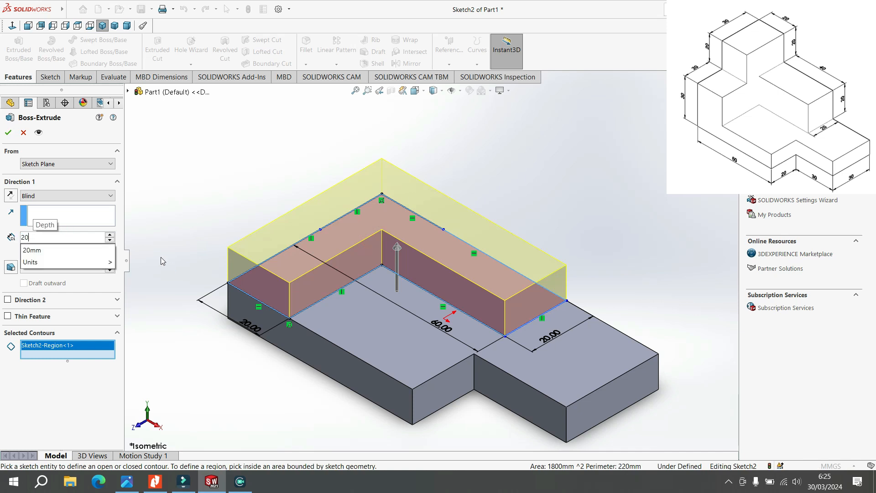
key(Return)
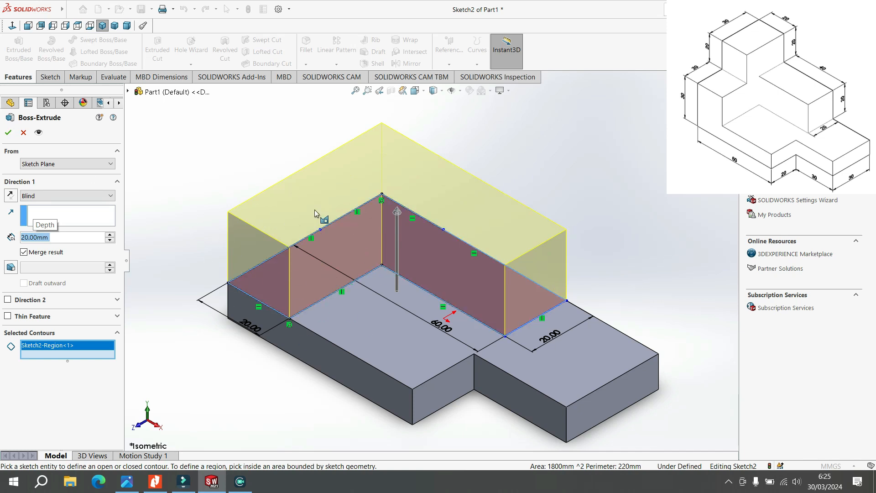
click(7, 134)
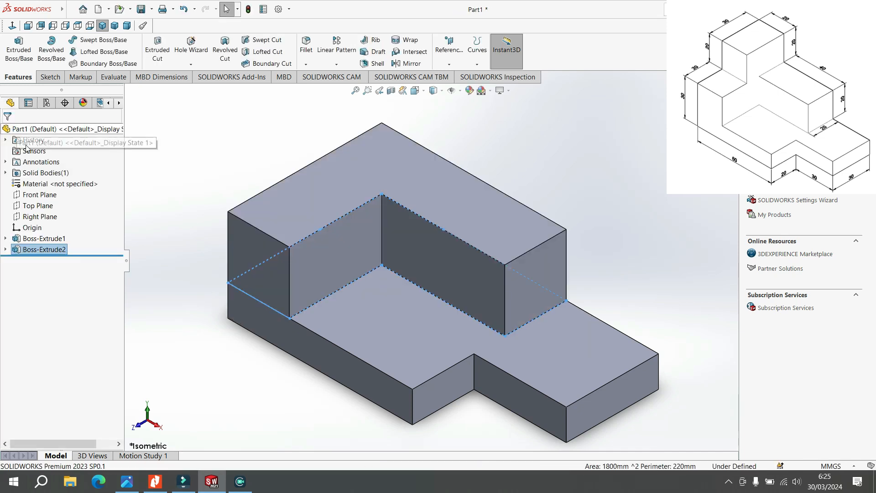
Step: Start a new sketch on the top face of the L-shaped raised level, viewed normal to that face
scroll(358, 329, down, 2)
scroll(293, 366, up, 5)
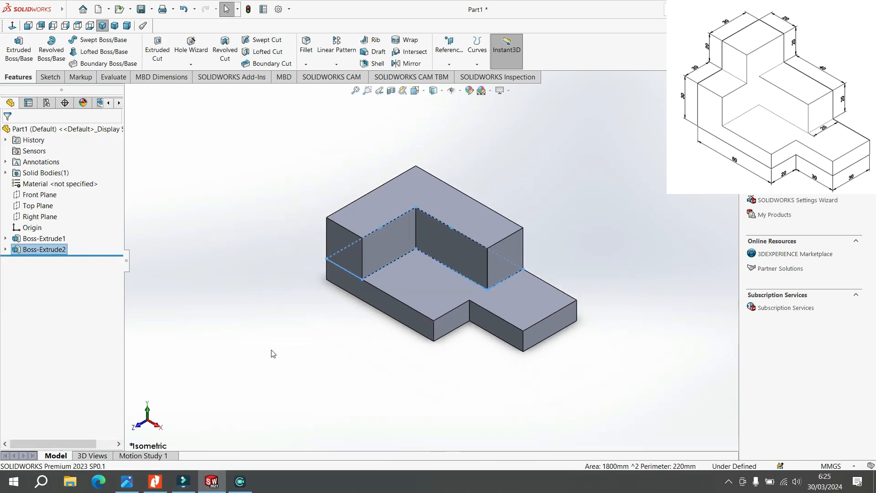
scroll(449, 174, down, 2)
scroll(547, 207, down, 2)
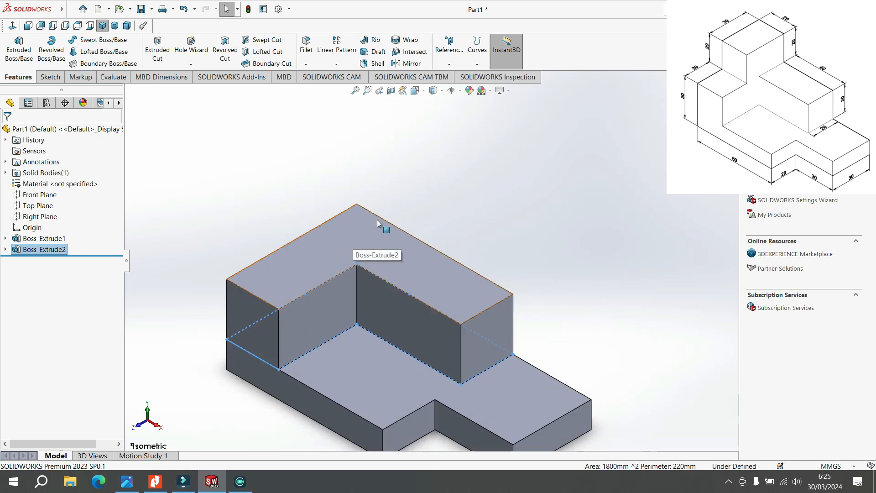
click(359, 235)
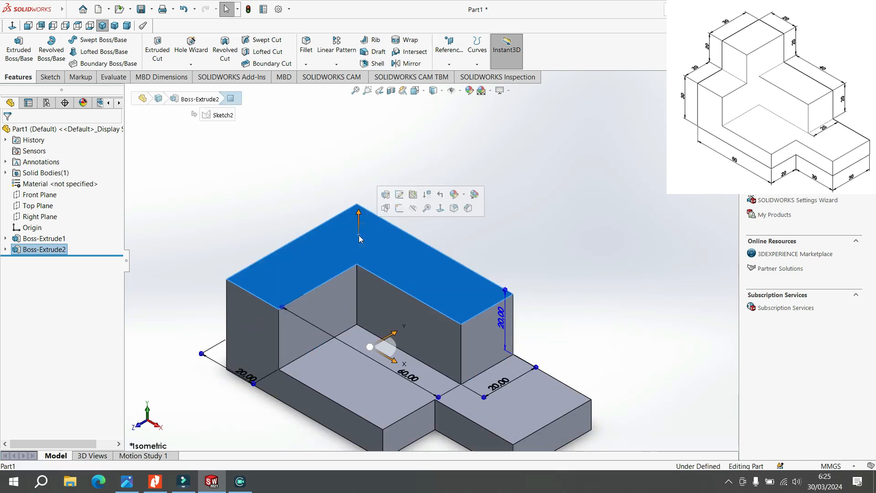
click(441, 212)
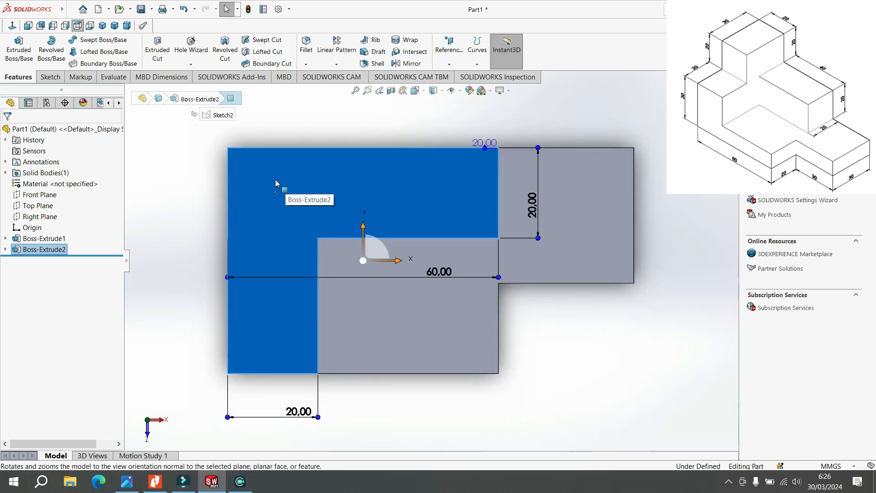
right_click(275, 180)
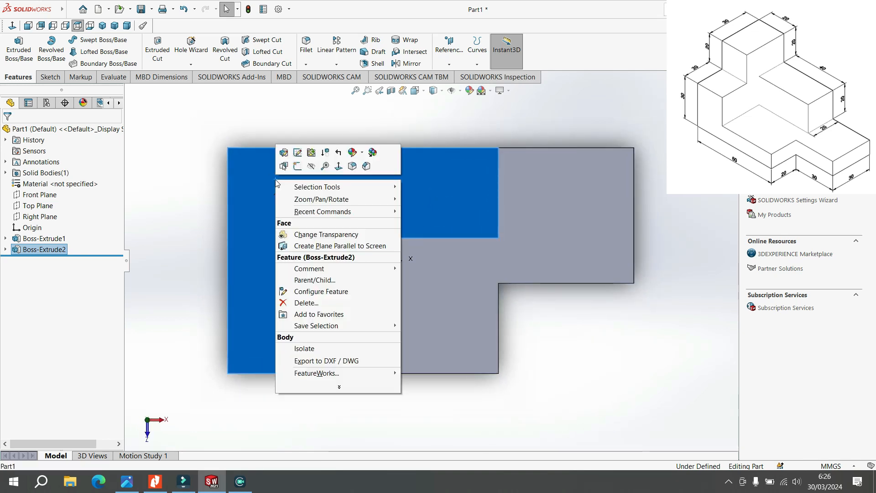
click(299, 167)
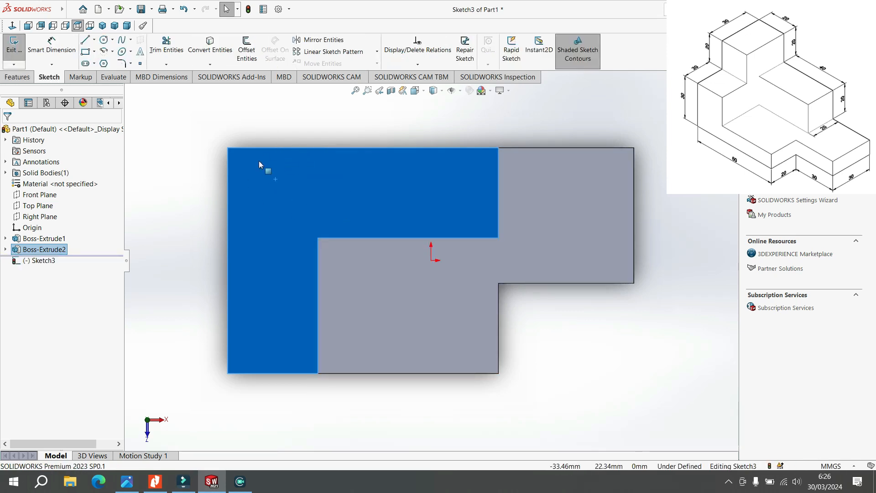
Step: Sketch a corner rectangle from the L-shaped face's upper-left corner, spanning the left arm's width and about 26 mm high
click(94, 52)
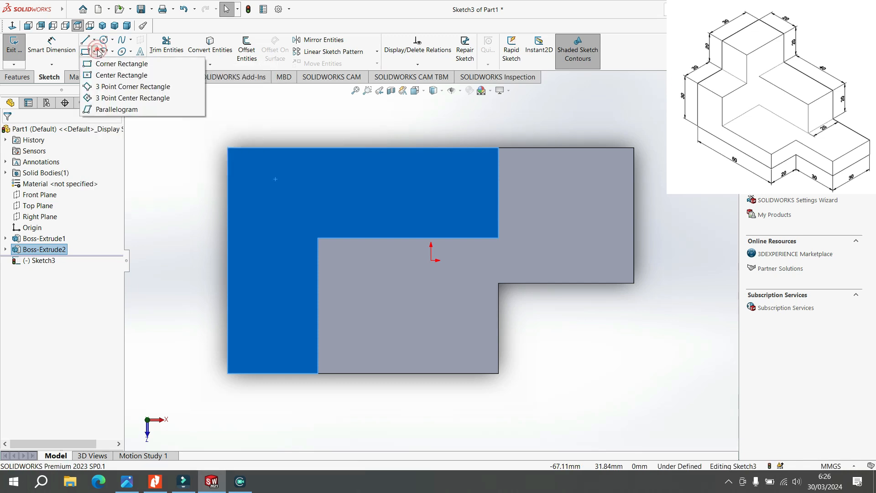
click(117, 64)
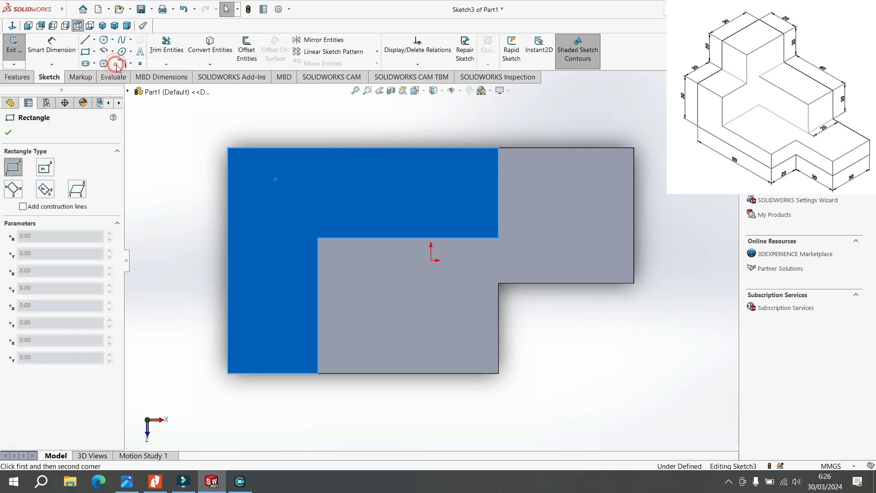
click(228, 149)
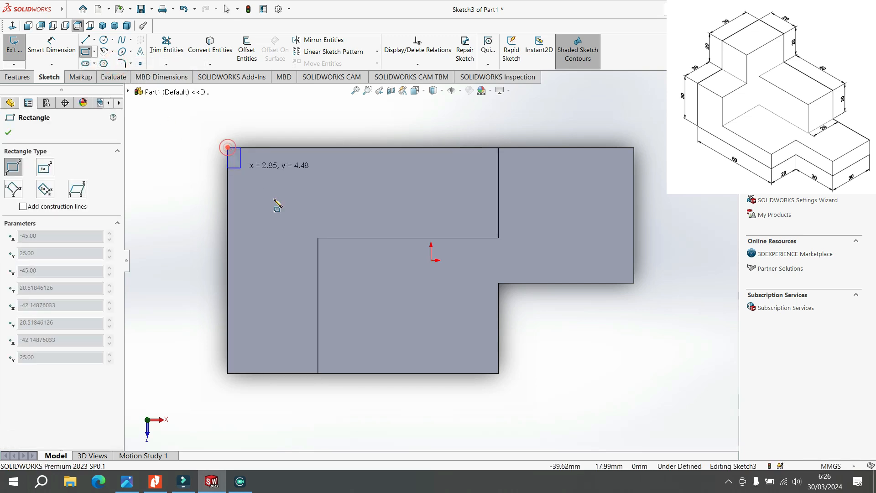
click(319, 267)
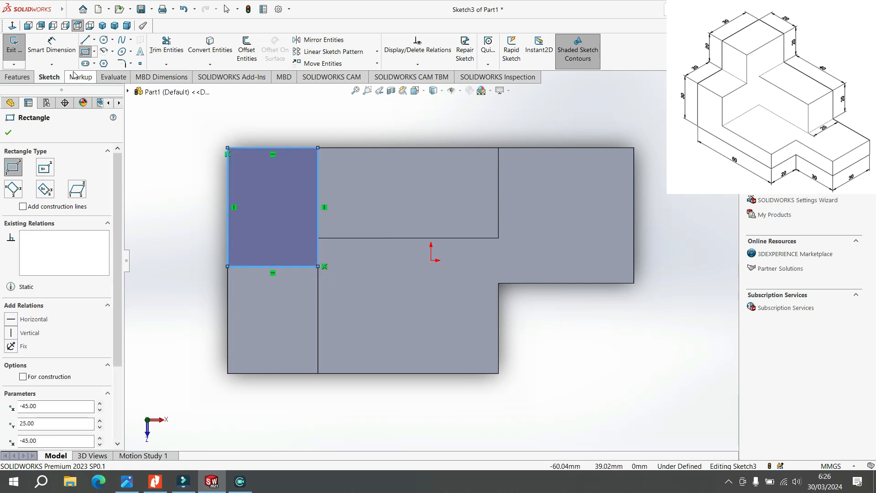
Step: Dimension the rectangle's right edge and set its height to 30 mm
click(51, 48)
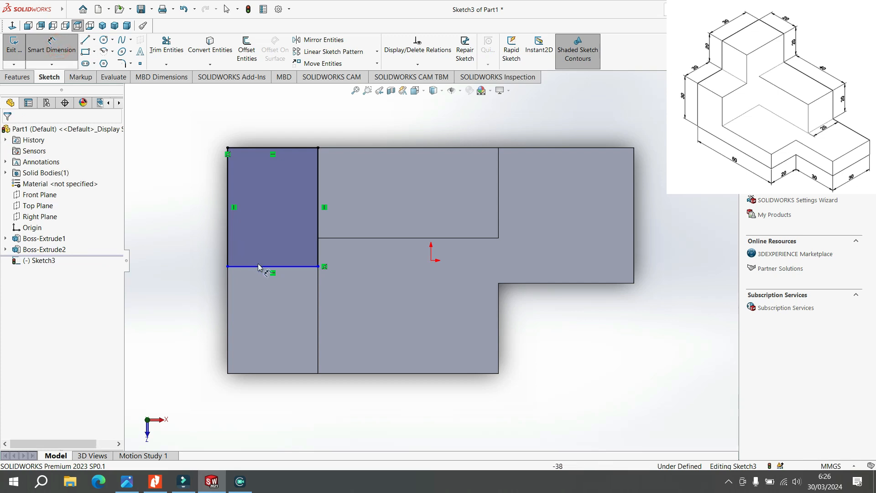
click(321, 204)
click(379, 203)
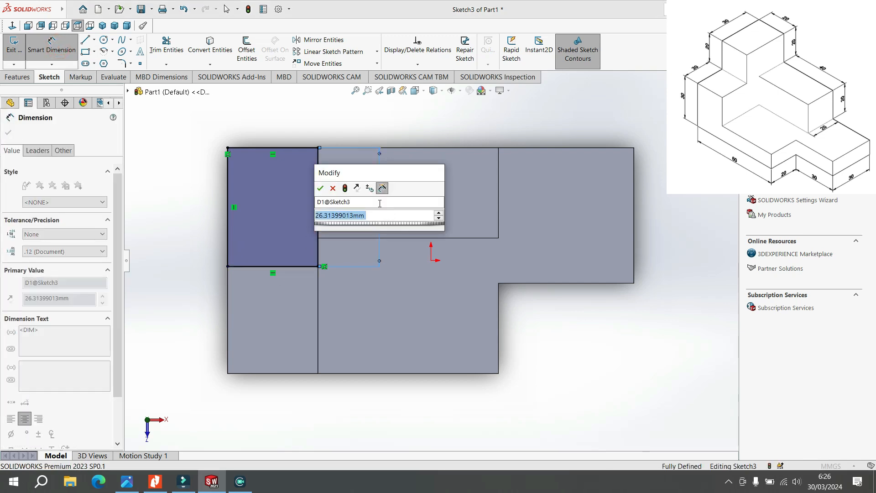
text(30)
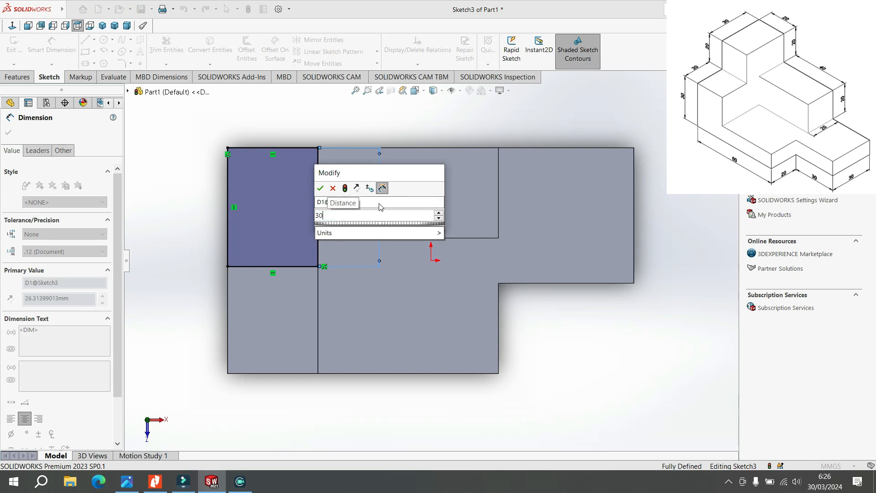
key(Return)
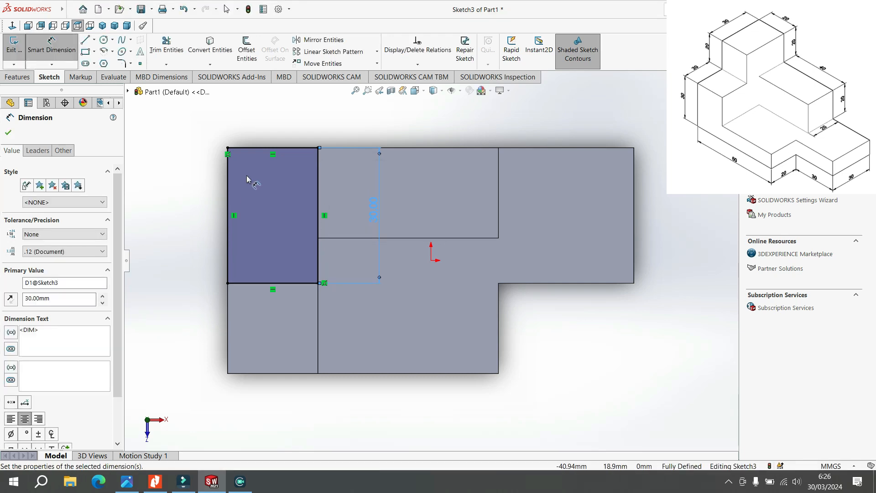
Step: Extrude the 30 mm high rectangle upward as a merged boss with a blind depth of 20 mm
click(6, 76)
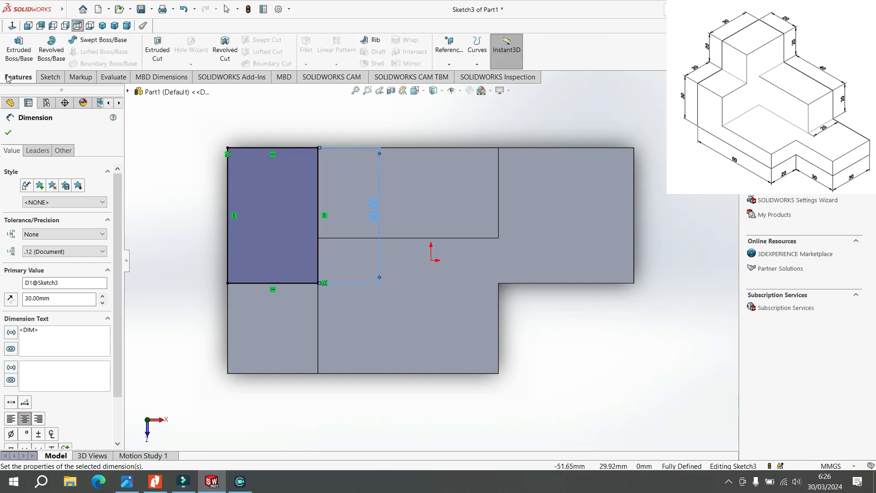
click(21, 49)
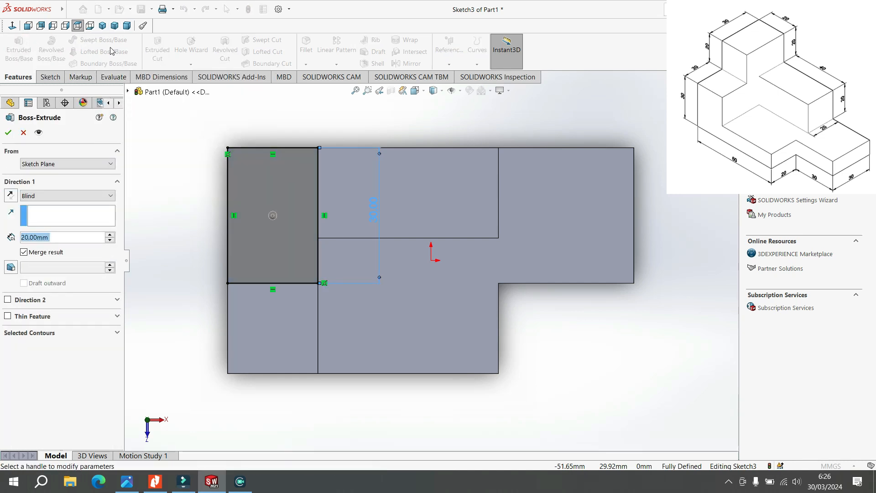
click(105, 26)
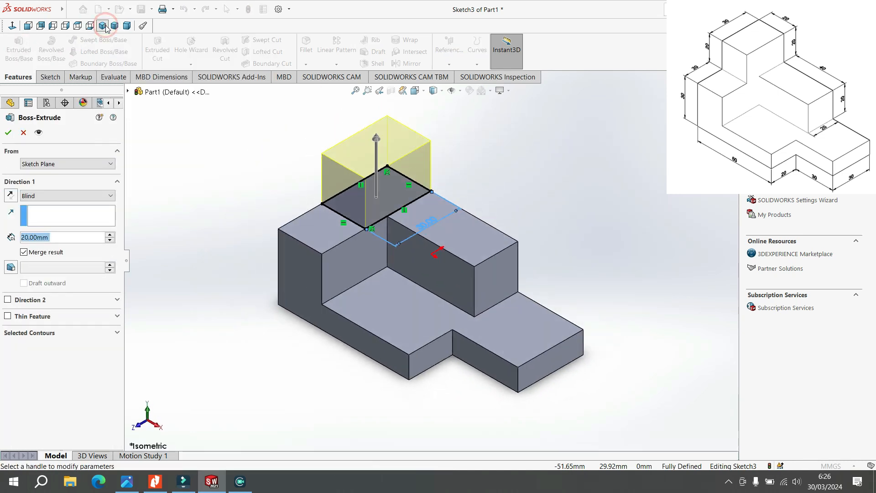
scroll(472, 192, down, 3)
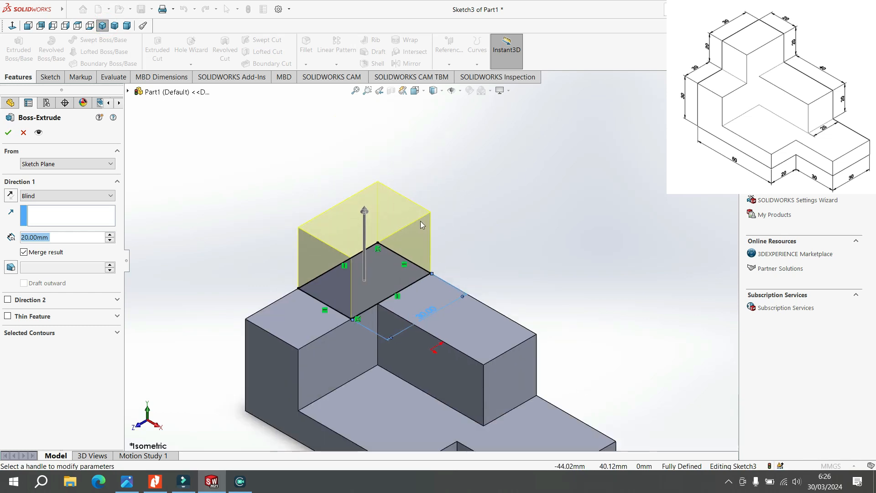
click(46, 238)
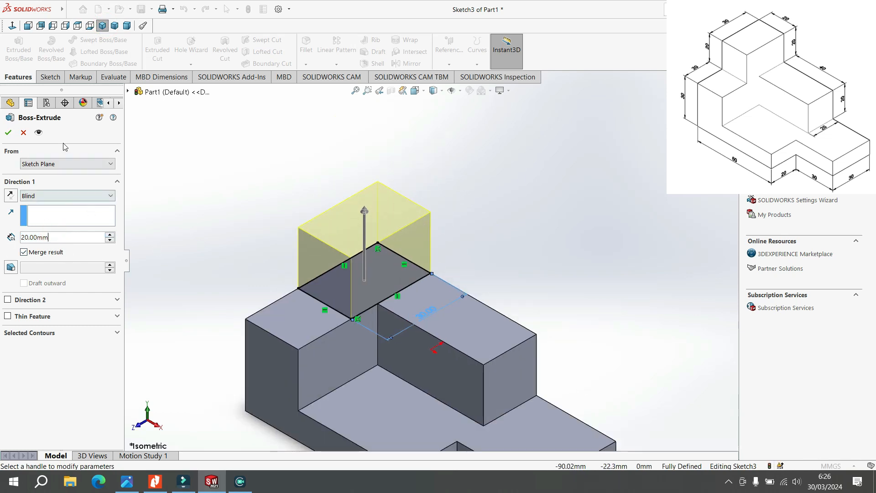
click(8, 132)
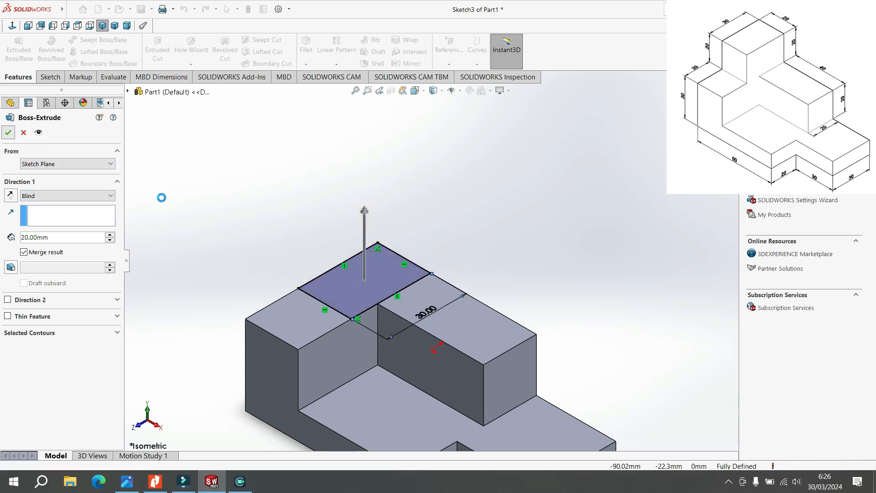
Step: Examine the complete stepped block in isometric view against the reference drawing
scroll(272, 222, up, 1)
scroll(273, 222, down, 1)
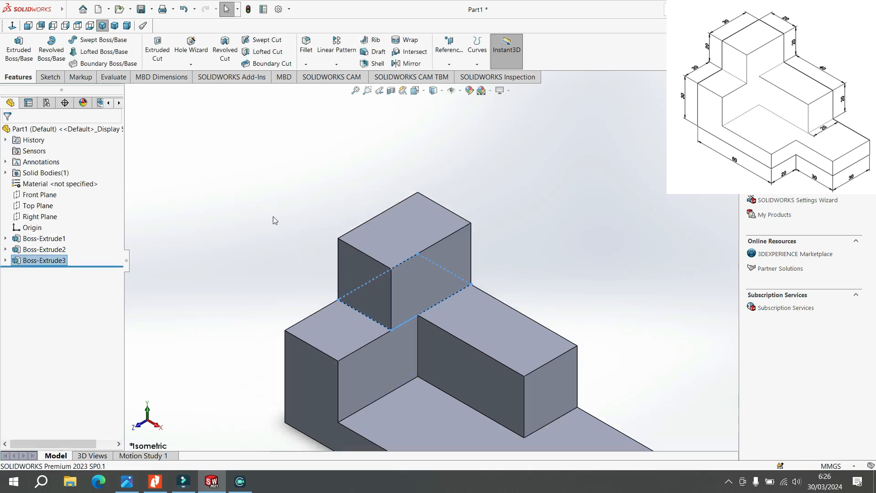
scroll(276, 220, up, 2)
key(f)
click(571, 200)
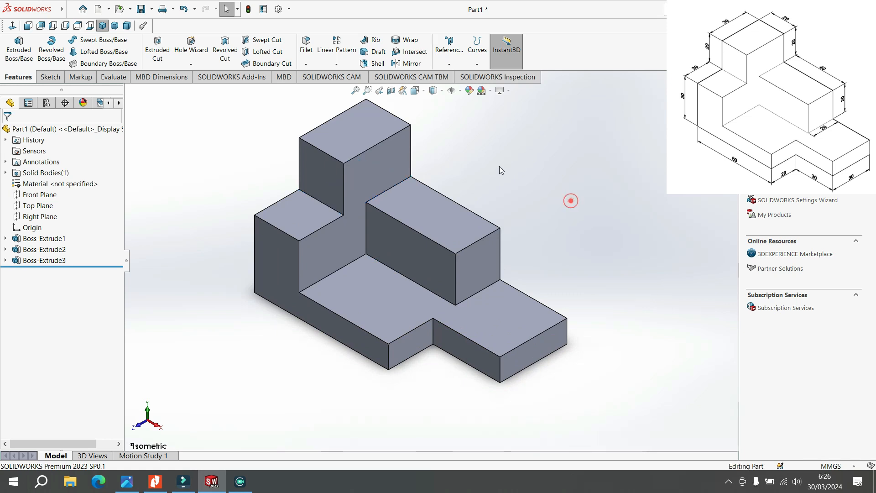
scroll(477, 223, down, 1)
scroll(441, 219, up, 2)
scroll(412, 152, down, 1)
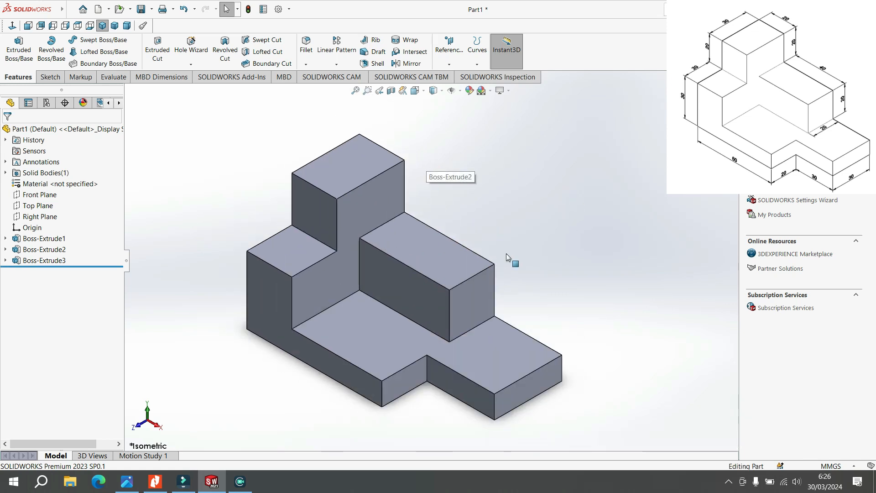